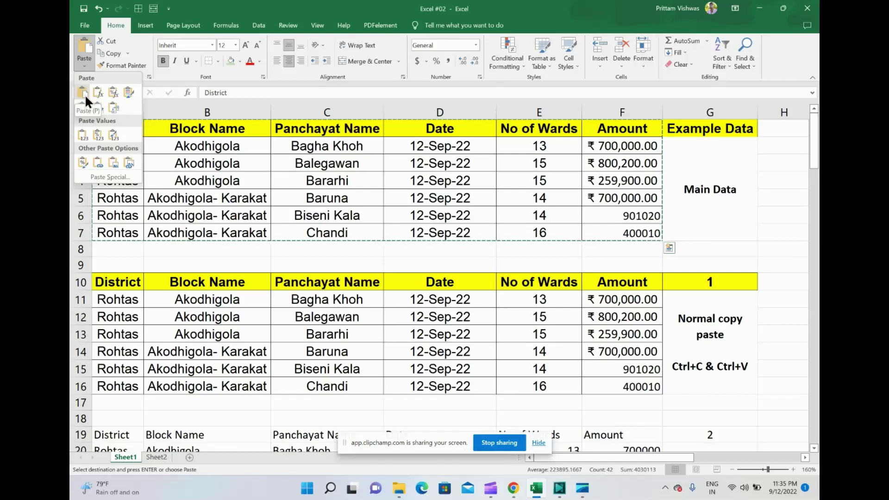
Step: Paste the copied main data table A1:F7 into a new blank workbook with the standard paste
click(335, 143)
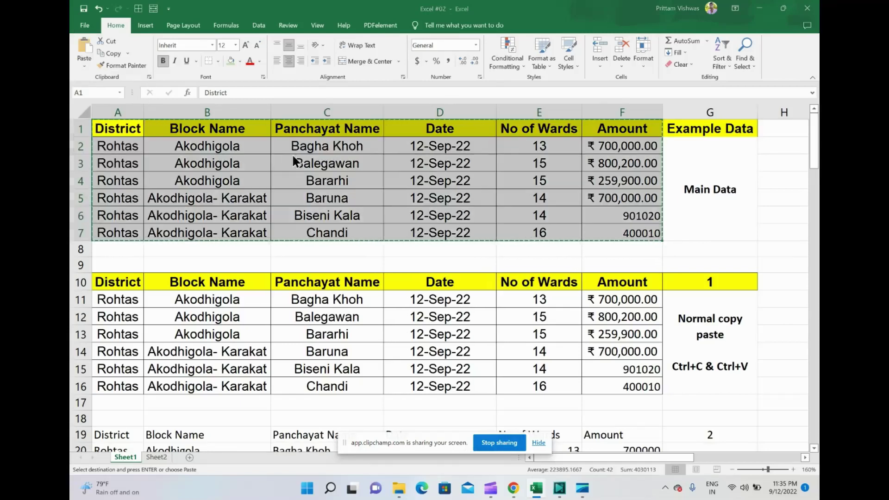
key(ctrl+n)
key(ctrl+v)
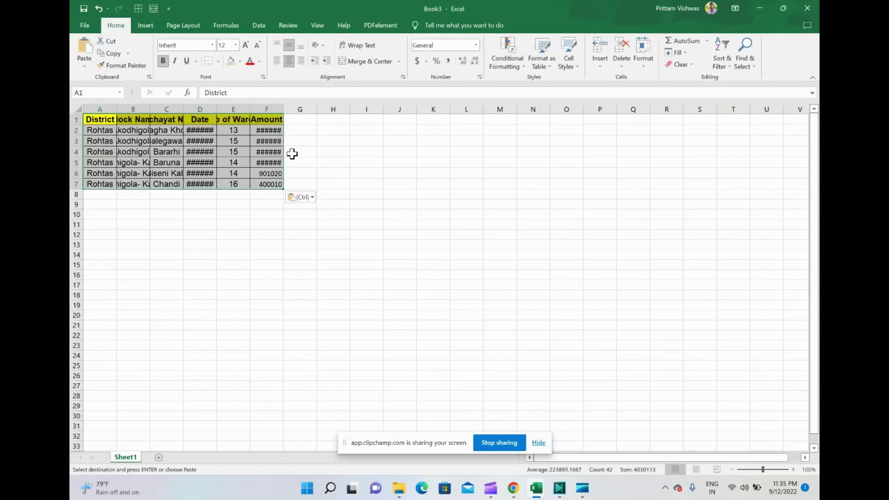
Step: AutoFit the width of all columns in the new workbook to their contents
click(78, 110)
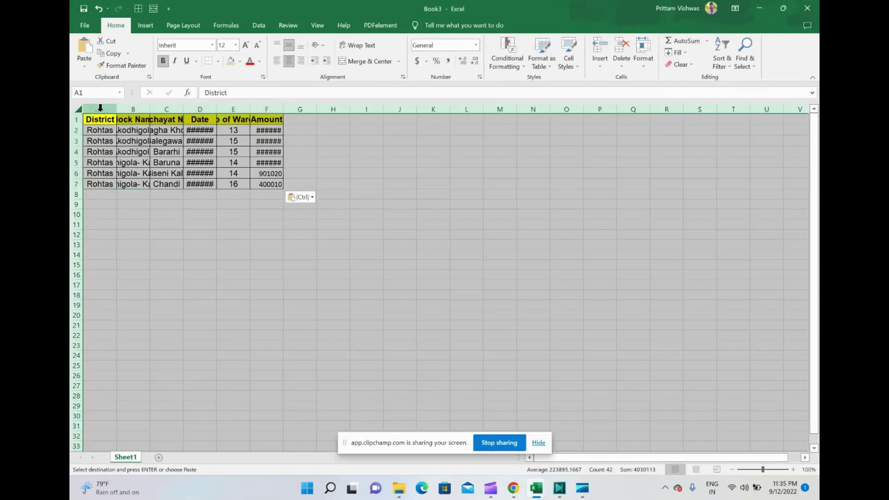
double_click(116, 110)
click(374, 205)
Step: Switch back to the Excel #02 workbook and review the normal copy-paste example in A10:F16 with its note
key(alt+Tab)
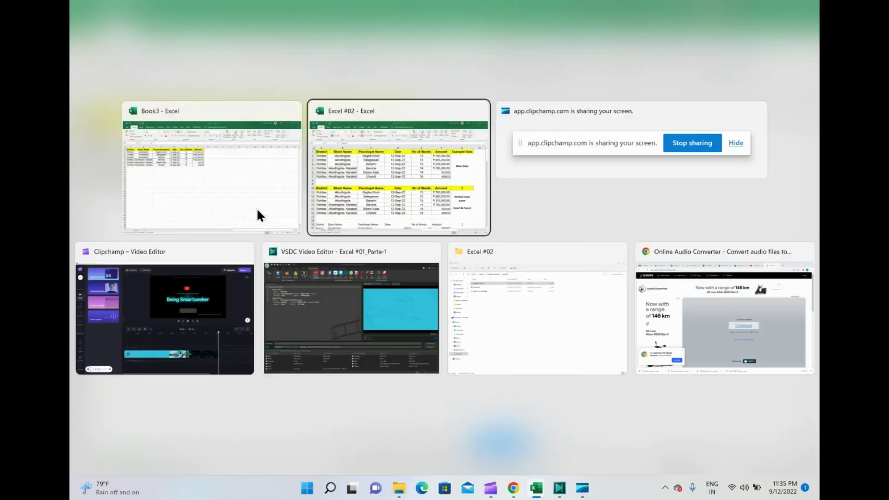
click(536, 340)
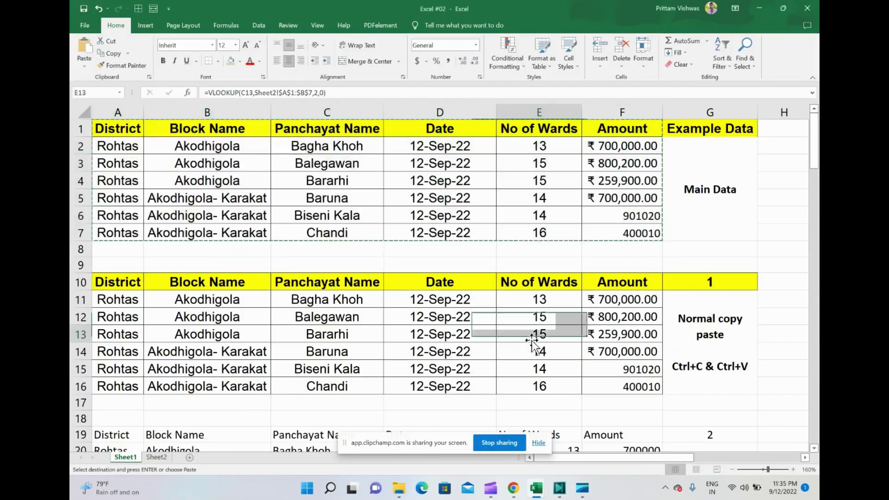
click(113, 281)
drag(113, 282, 611, 382)
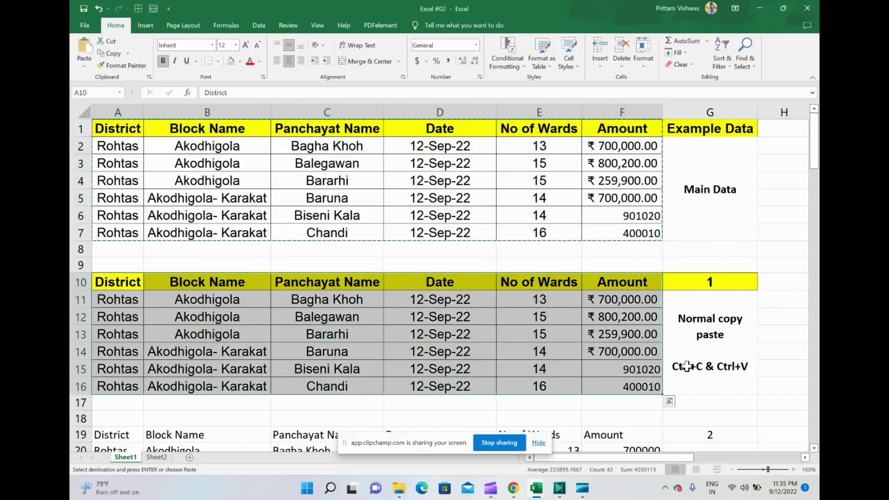
click(686, 366)
Step: Examine the Formulas paste option and its example in A19:F25, including the formula behind the first No of Wards value
click(77, 62)
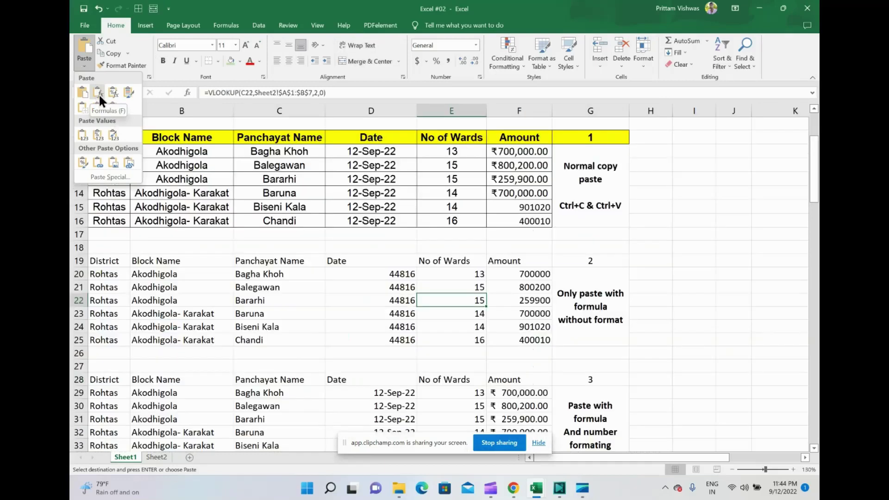
click(190, 134)
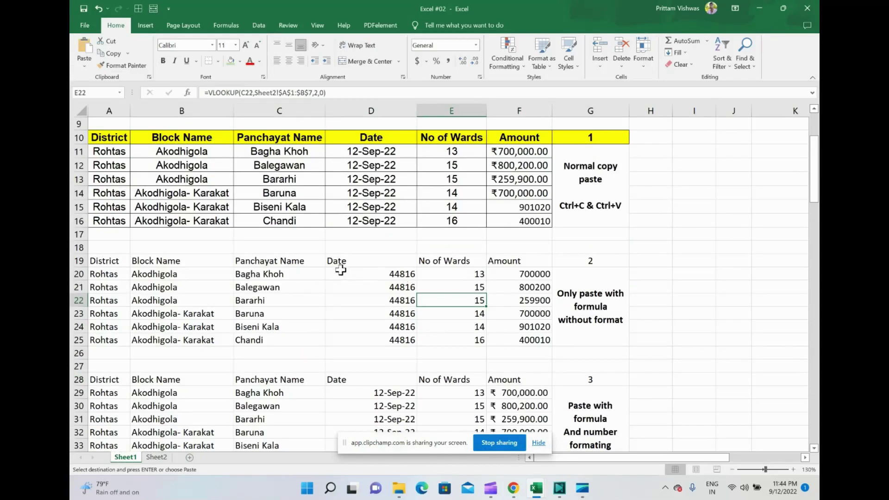
click(450, 277)
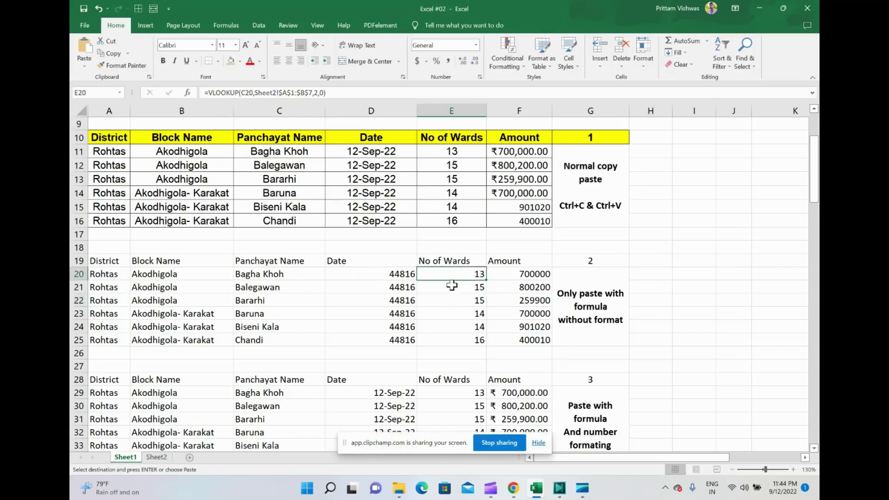
drag(452, 261, 452, 338)
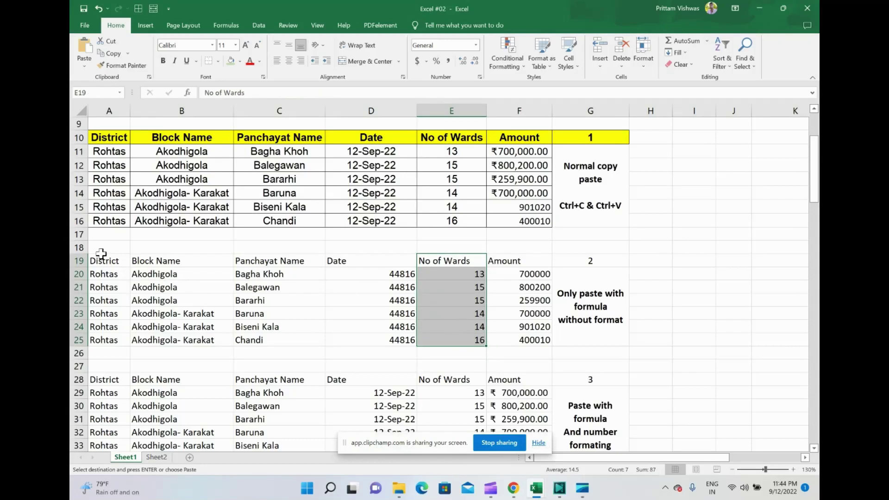
drag(101, 255, 540, 334)
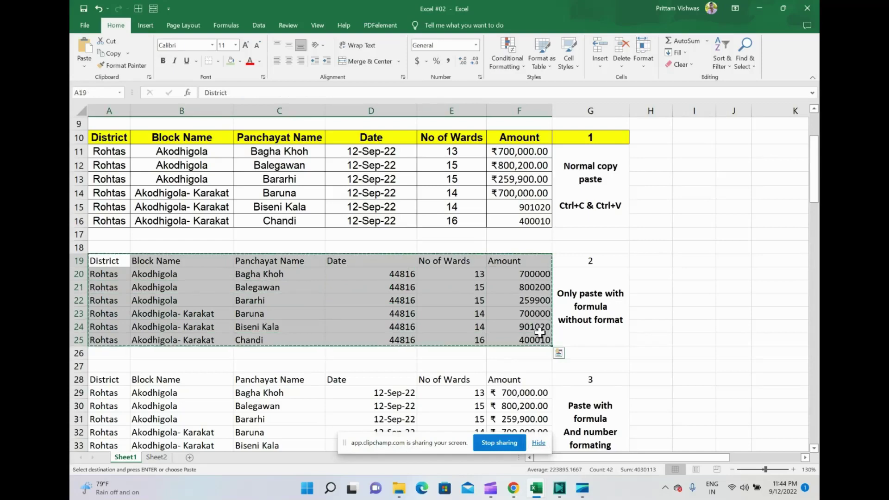
Step: Look over the empty pre-formatted green table beginning at J1, checking its header cells across the row
click(722, 208)
key(ctrl+Up)
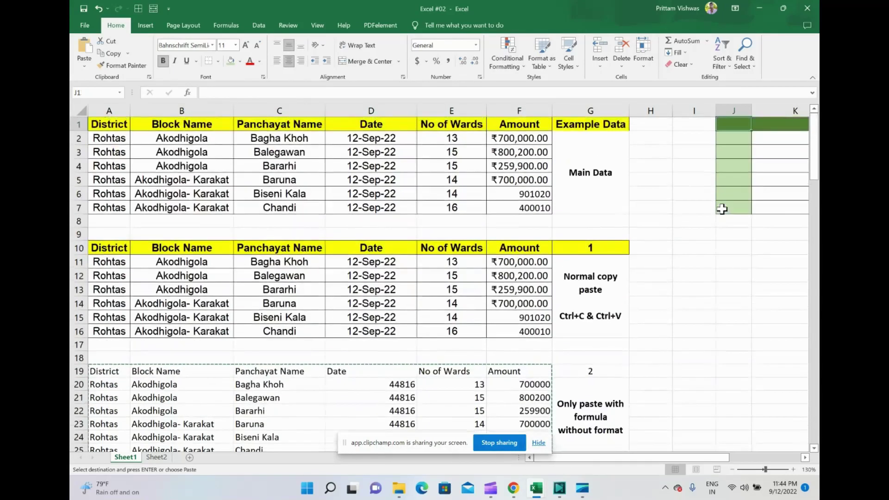
key(Right)
key(Right)
key(Right)
key(Right)
key(Right)
key(Left)
key(Left)
key(Left)
key(Left)
key(Left)
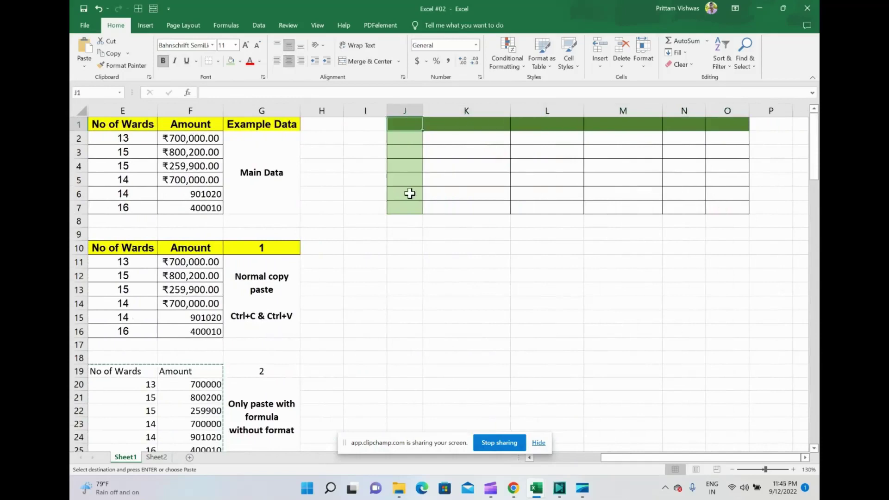
Step: Copy the main data table A1:F7, leaving out the Example Data column
key(ctrl+Left)
key(ctrl+Left)
key(ctrl+shift+Right)
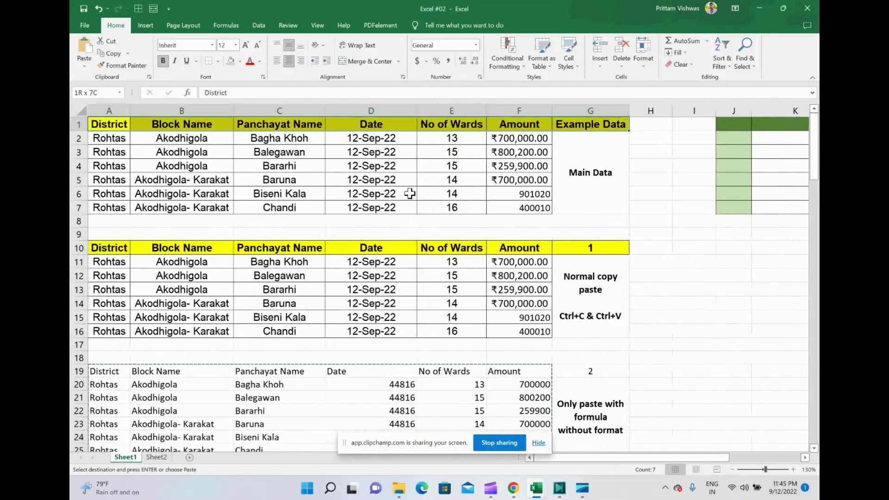
key(shift+Left)
key(shift+Down)
key(shift+Down)
key(shift+Down)
key(shift+Down)
key(shift+Down)
key(shift+Down)
key(ctrl+c)
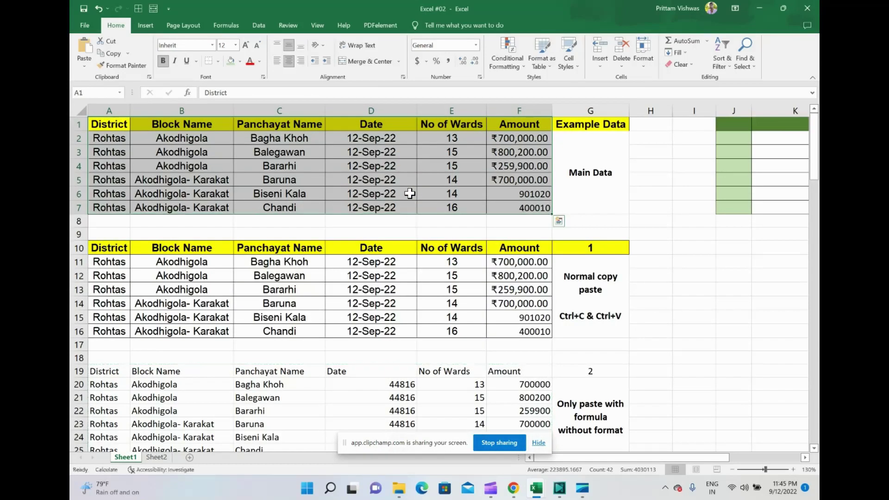
Step: Paste only the formulas of the copied table into the pre-formatted green table at J1
click(740, 124)
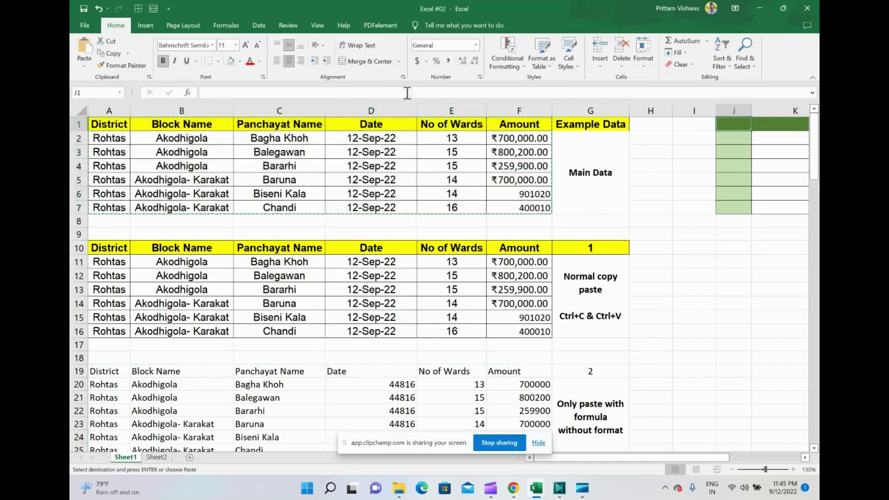
click(84, 68)
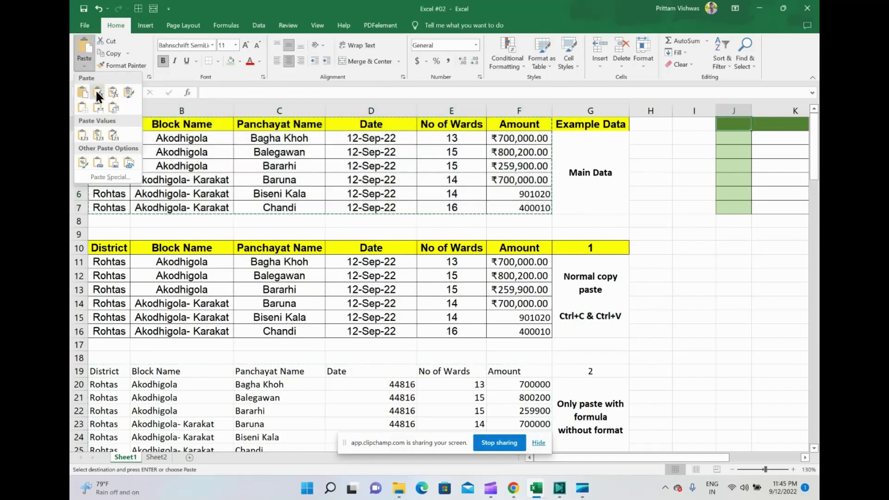
click(97, 92)
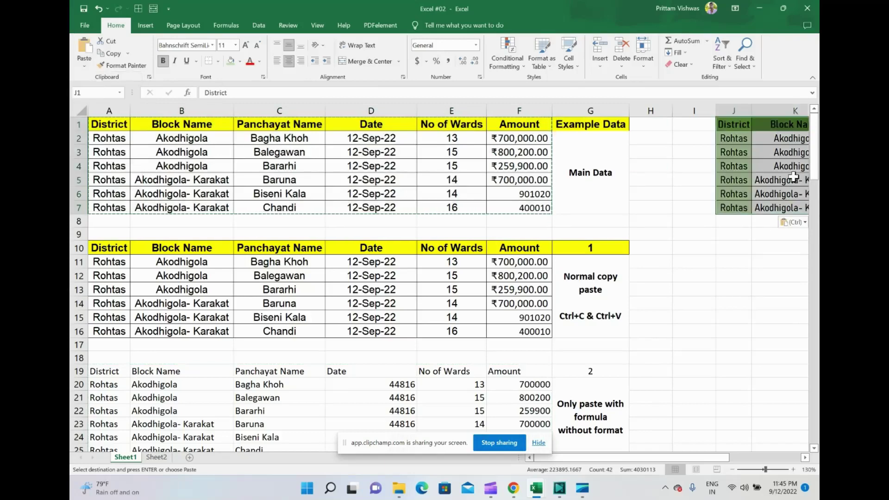
Step: Review the pasted header row of the green table from Amount back to District
click(780, 155)
key(ctrl+Up)
key(ctrl+Right)
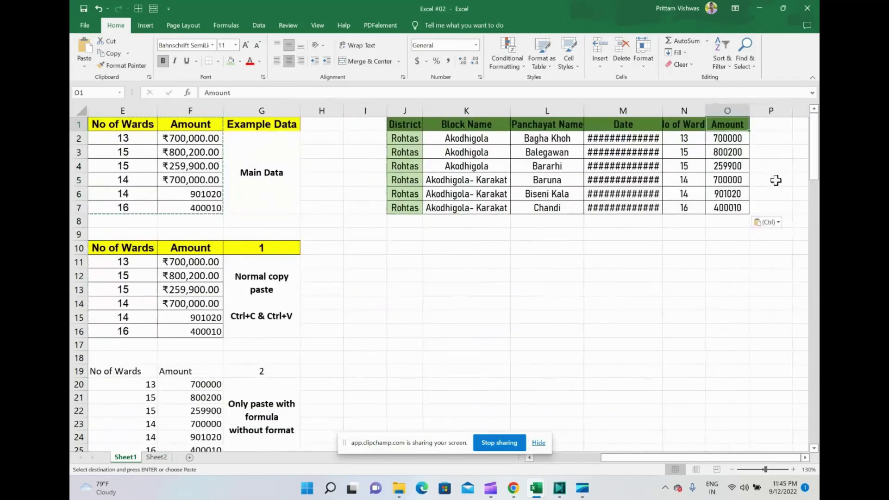
key(Left)
key(Left)
key(Left)
key(Left)
key(Left)
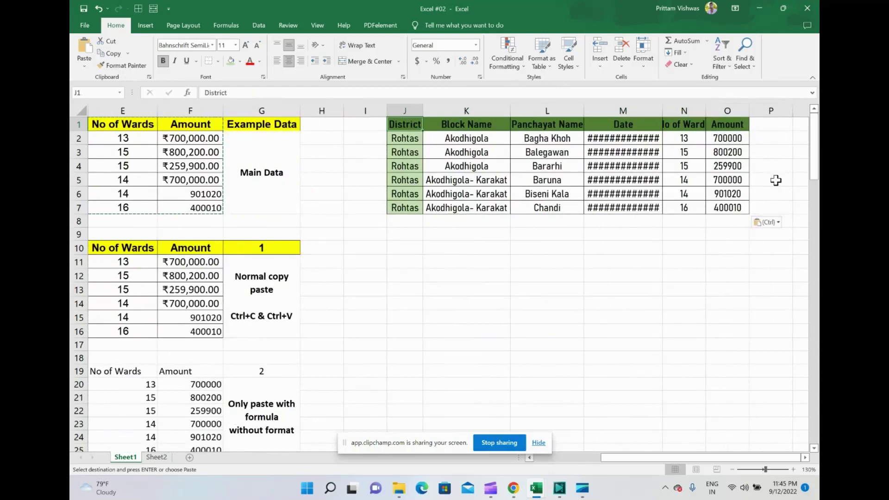
Step: Inspect the formulas in the No of Wards column of the pasted green table, row by row
key(Right)
key(Right)
key(Right)
key(Right)
key(Down)
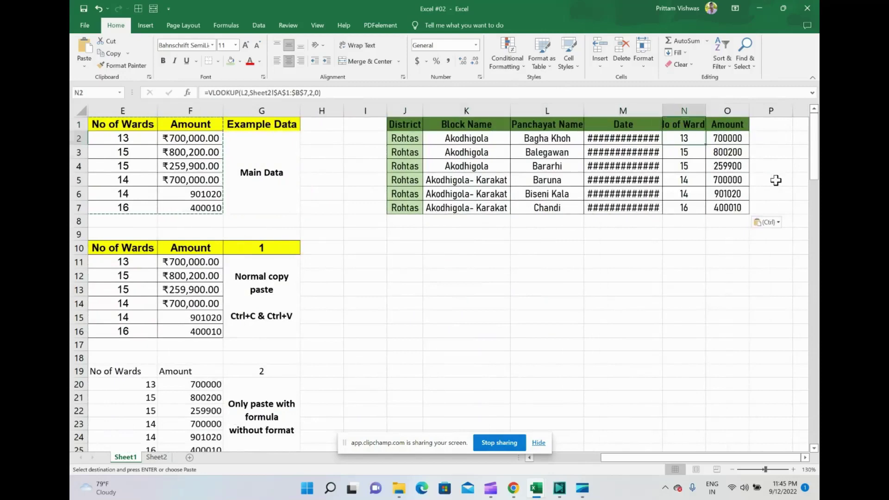
key(Down)
key(Down)
key(Down)
key(Down)
key(Down)
key(Up)
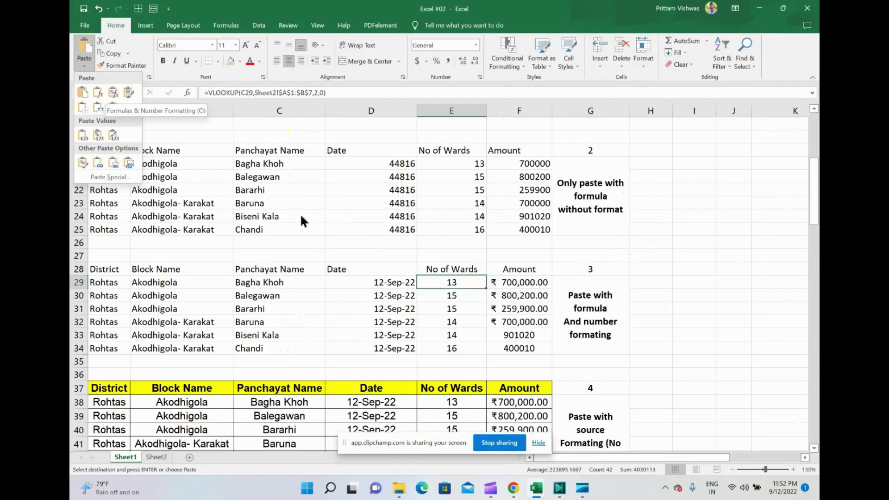
Step: Copy the main data table A1:F7 and paste it into a new workbook with Formulas & Number Formatting
scroll(321, 186, up, 6)
click(190, 126)
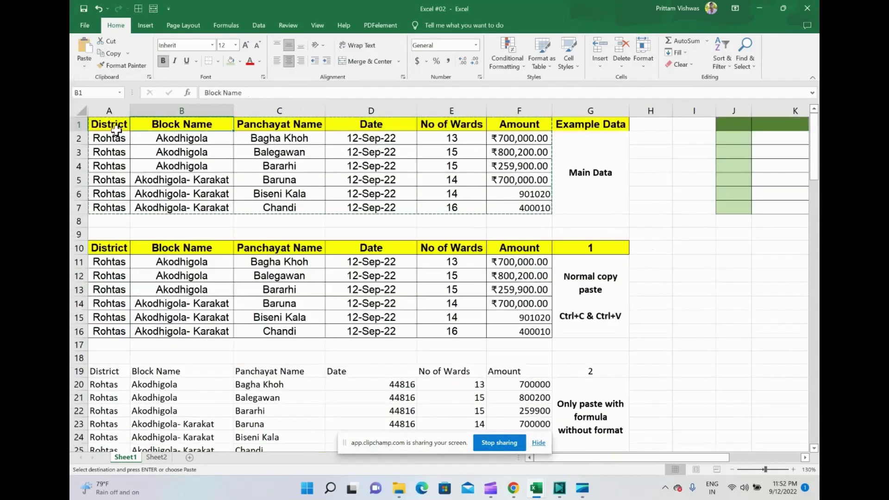
drag(116, 130, 524, 204)
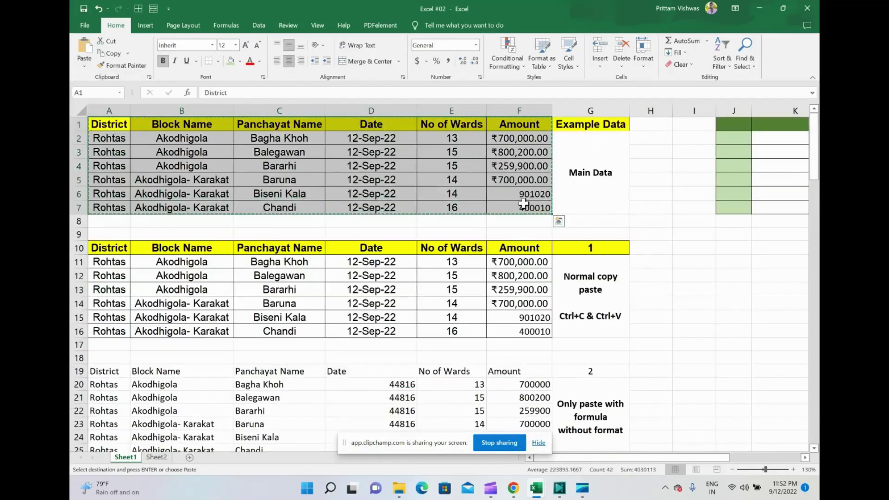
key(ctrl+n)
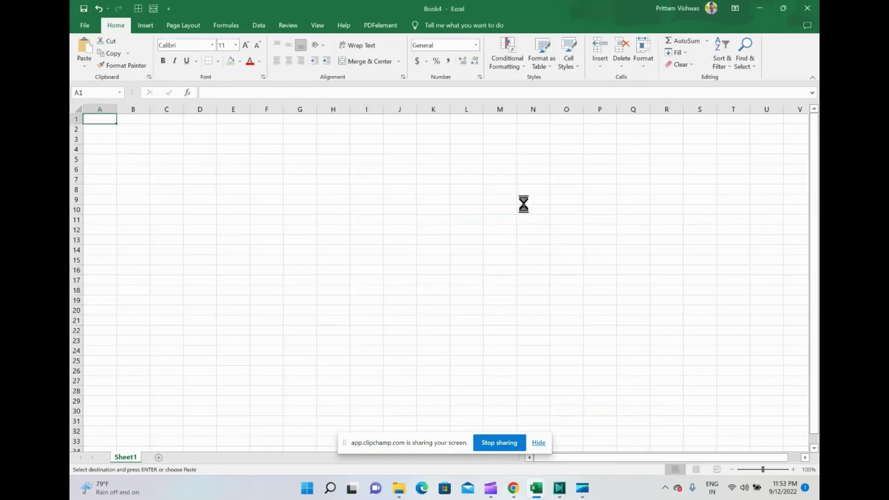
scroll(459, 236, up, 5)
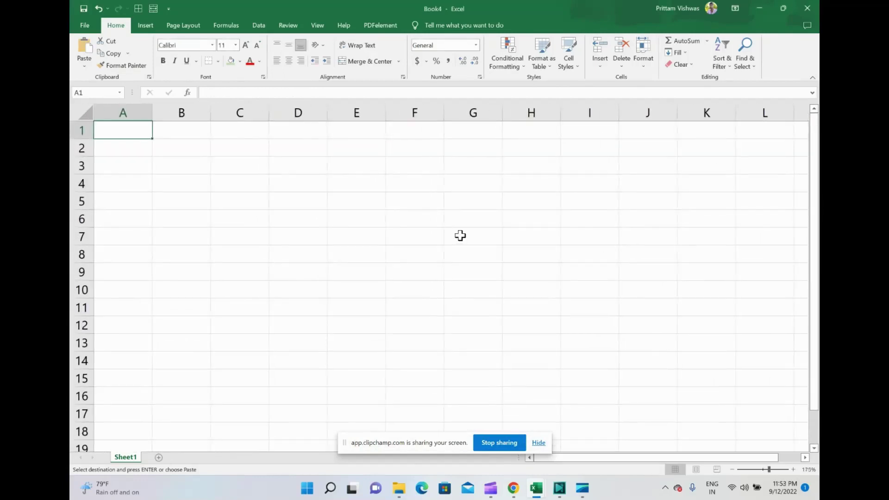
click(90, 65)
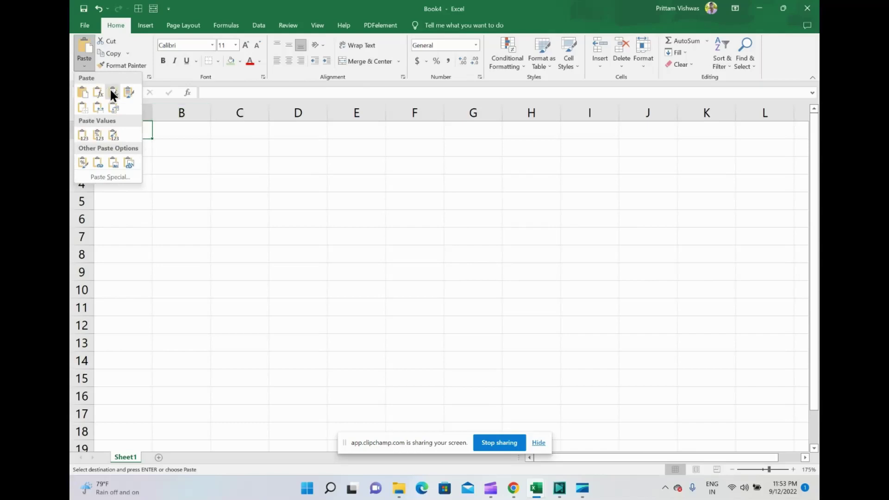
click(110, 88)
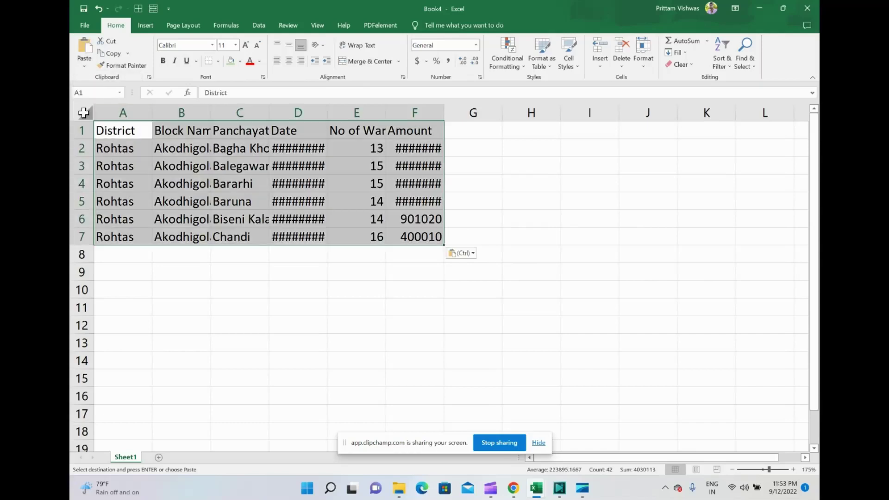
Step: AutoFit all column widths in the new workbook so the pasted dates and amounts fit
click(86, 113)
double_click(151, 113)
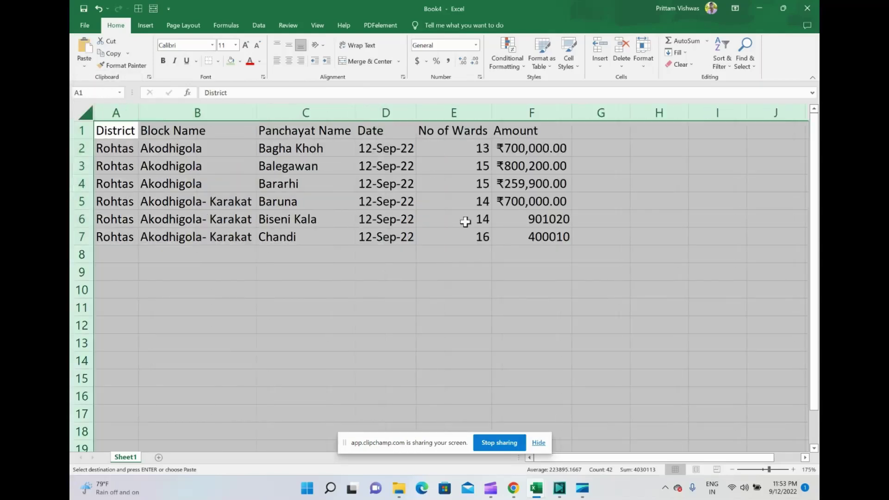
click(395, 179)
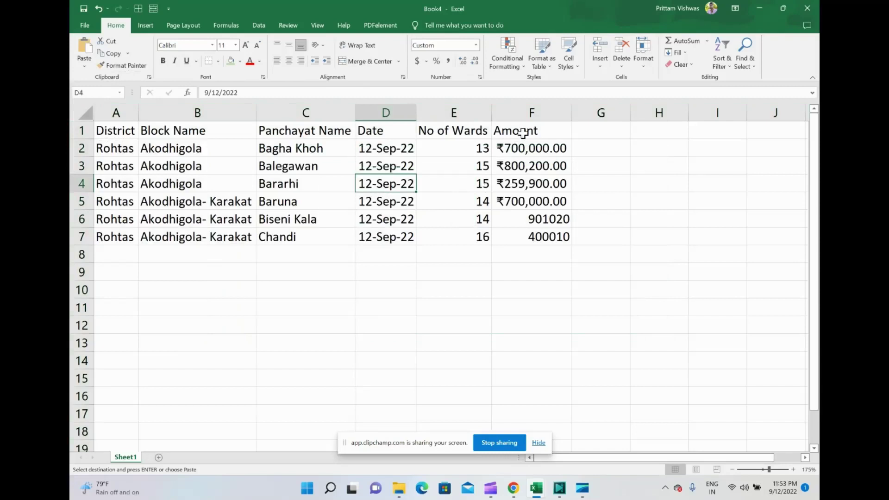
Step: Check the row 4 Amount and No of Wards cells, and highlight the whole pasted table A1:F7
click(529, 181)
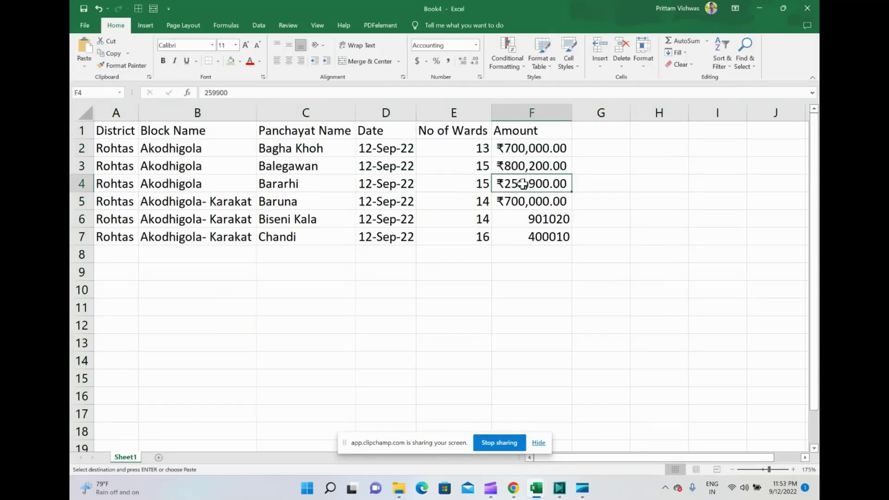
click(448, 186)
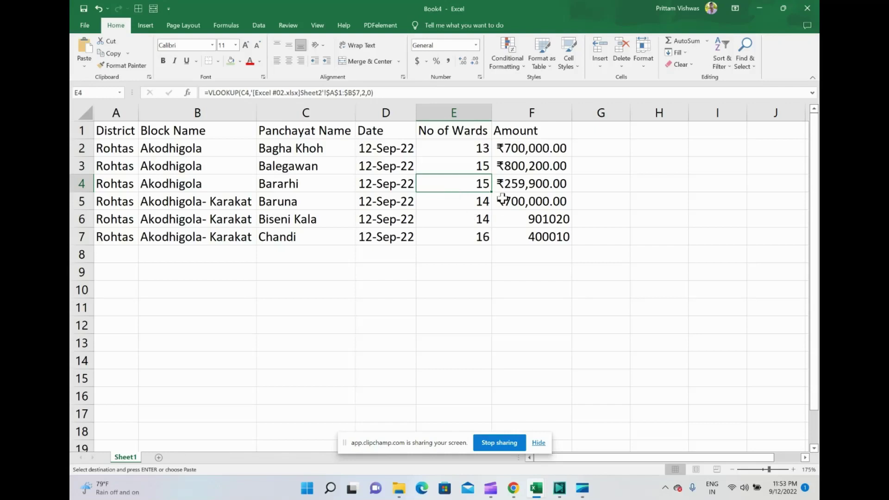
drag(104, 131, 540, 238)
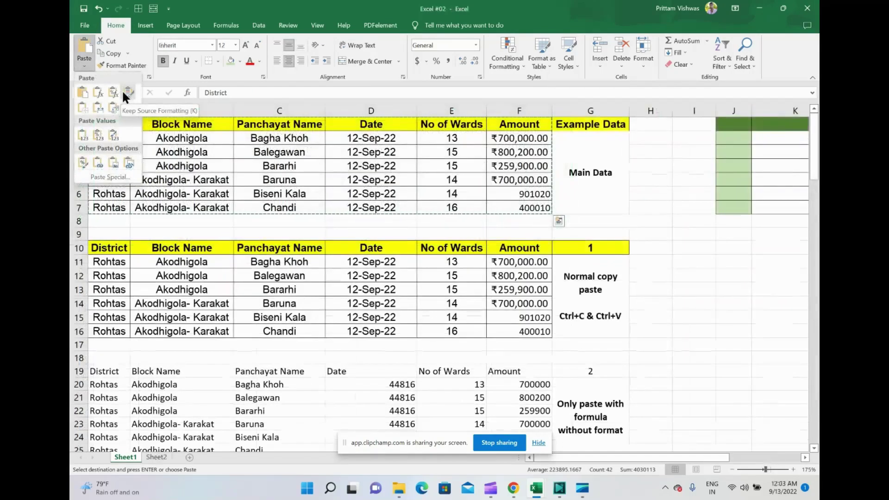
Step: Paste the copied main data table A1:F7 into a new workbook with Keep Source Formatting
key(Escape)
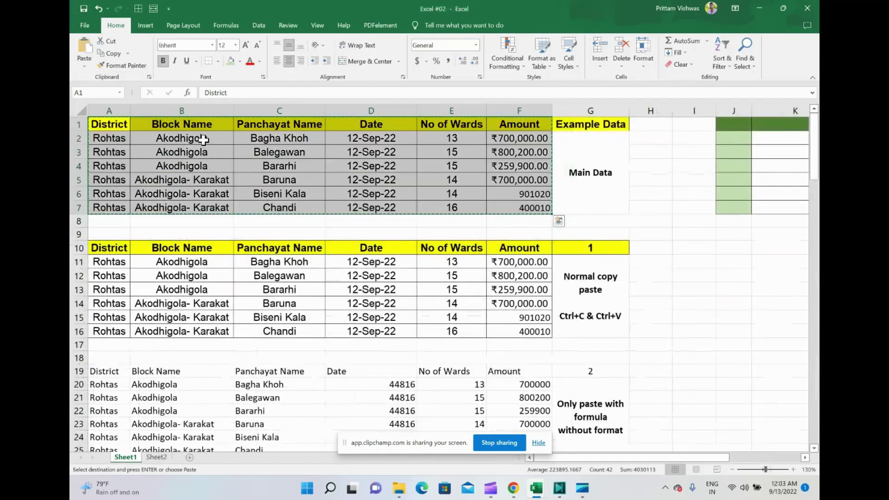
key(ctrl+n)
ctrl+scroll(201, 143, up, 4)
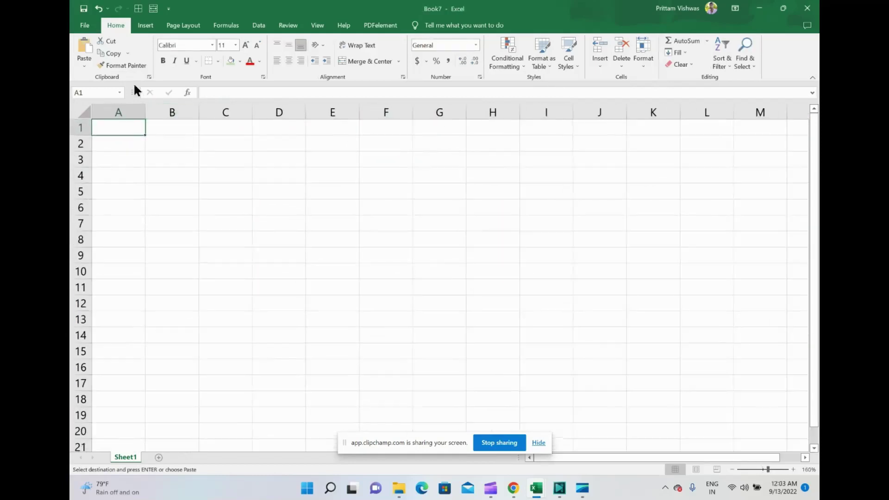
click(86, 66)
click(128, 92)
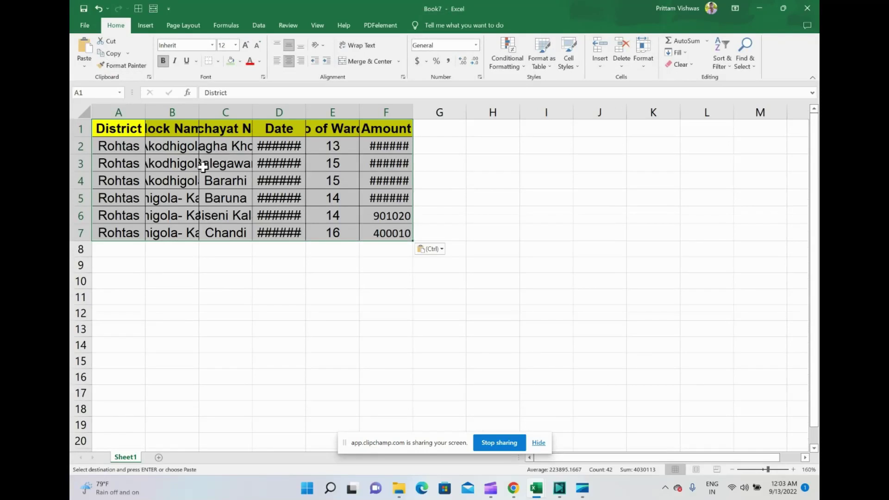
Step: AutoFit all column widths in the new workbook and check the formulas in the No of Wards column
click(83, 113)
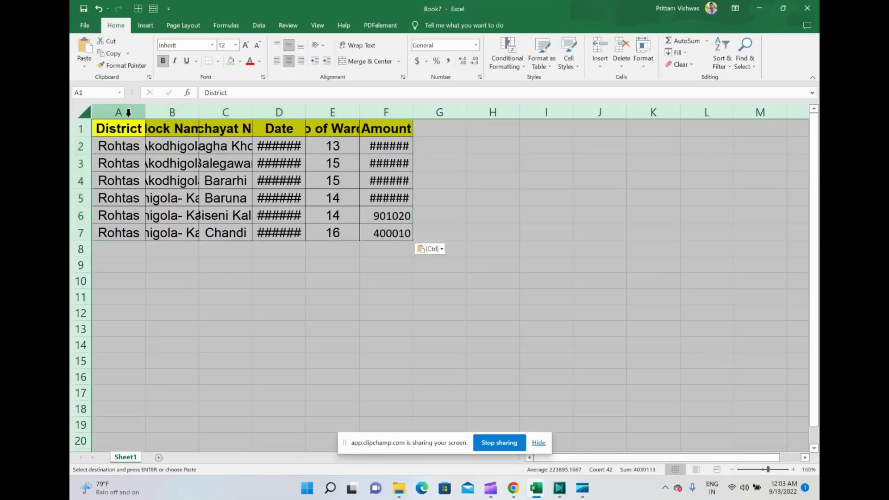
double_click(145, 109)
click(324, 215)
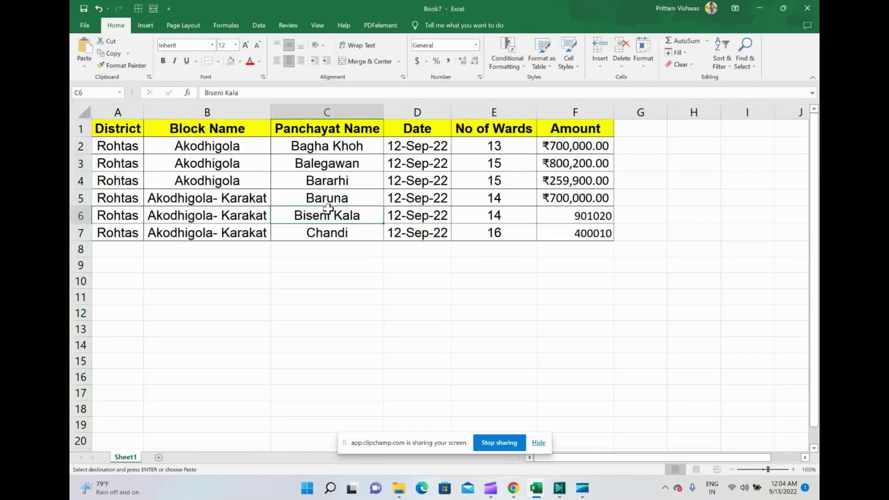
click(489, 187)
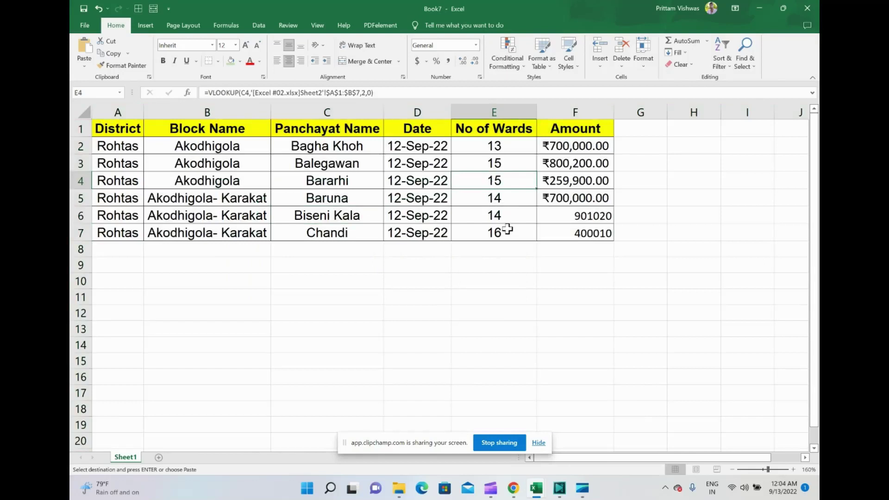
click(500, 210)
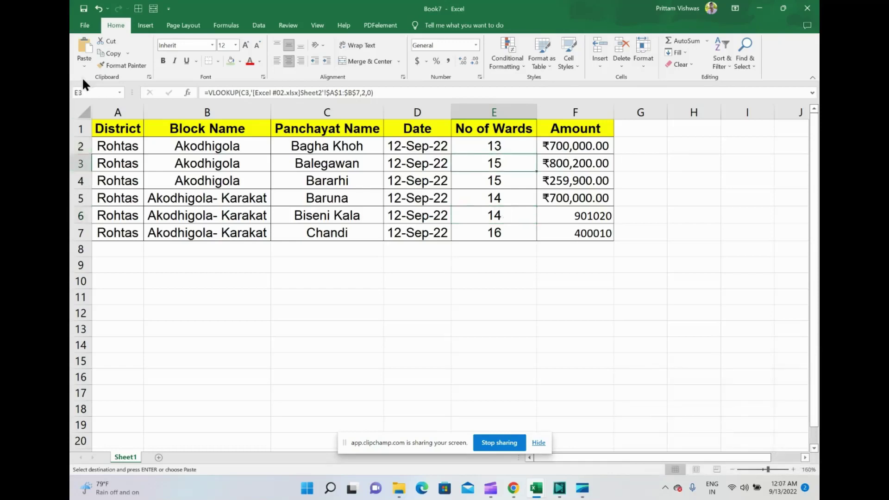
Step: Select the main data table A1:F7 in the Excel #02 workbook and paste it into a new workbook with No Borders
click(84, 67)
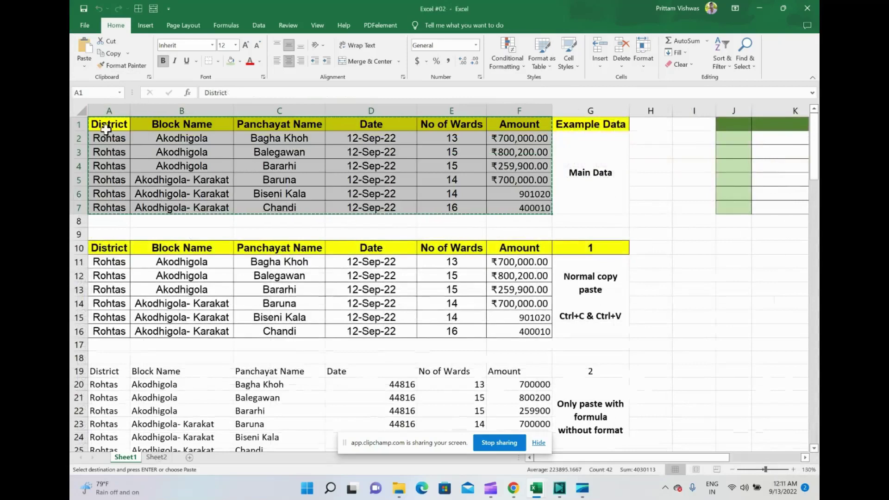
drag(106, 126, 499, 211)
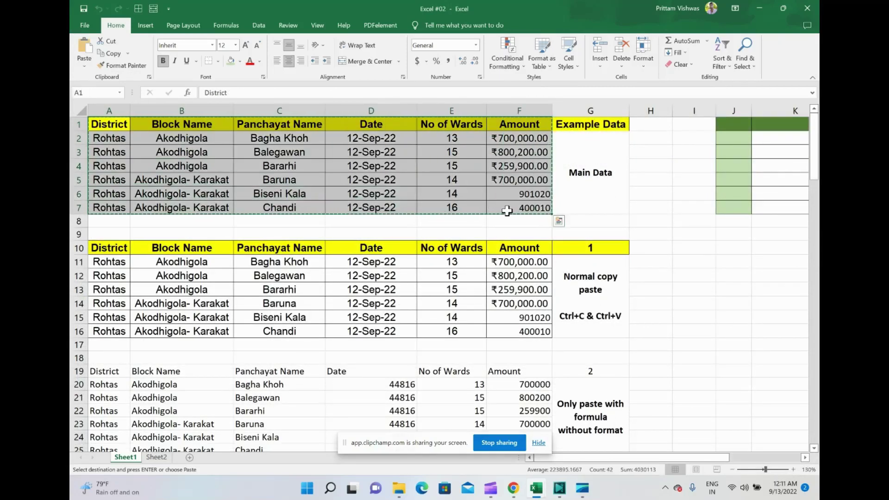
key(ctrl+n)
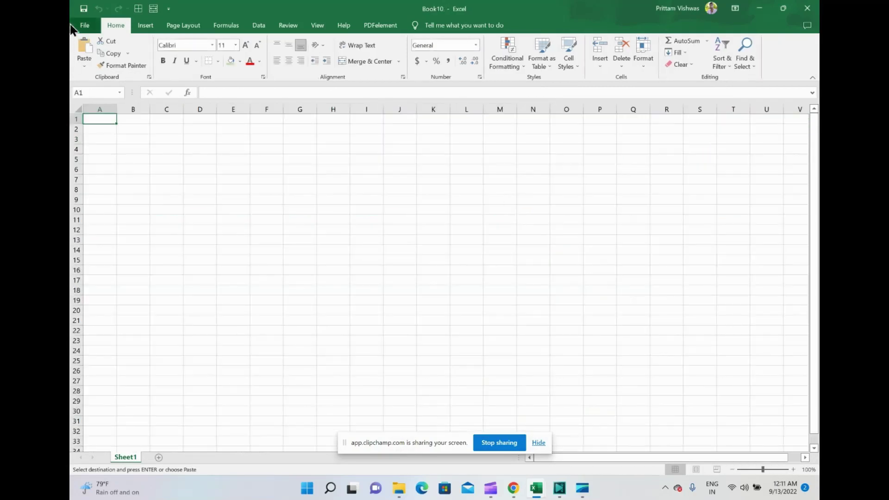
click(84, 66)
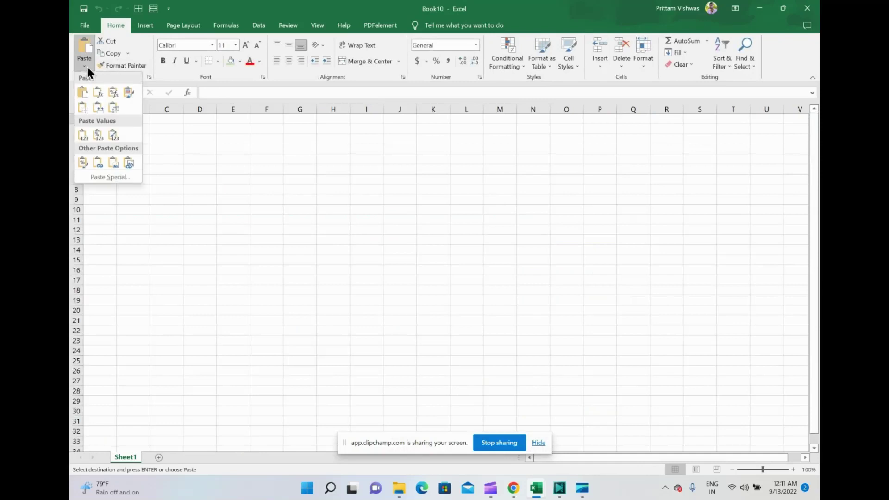
click(84, 102)
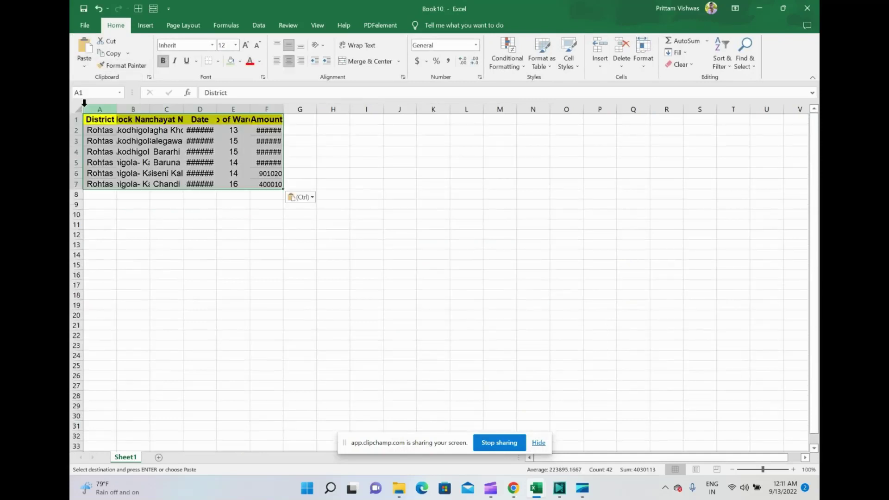
Step: Check cells E3 and D4 of the borderless pasted table and AutoFit all column widths
click(235, 141)
click(200, 152)
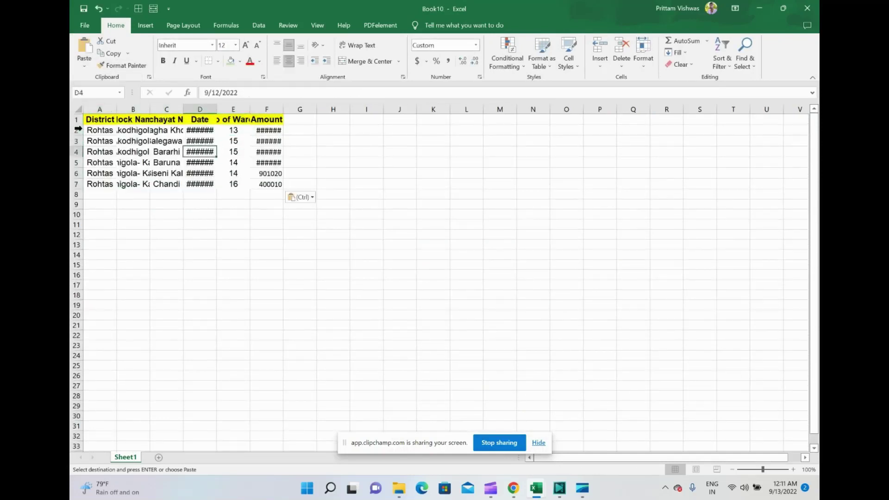
click(76, 108)
double_click(117, 109)
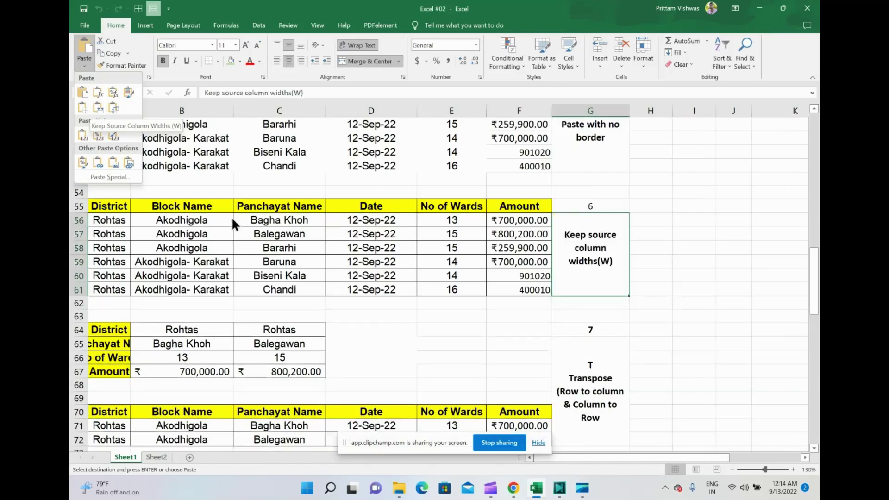
Step: Select the whole main data table A1:F7 in the Excel #02 workbook as the range to copy
scroll(299, 221, up, 17)
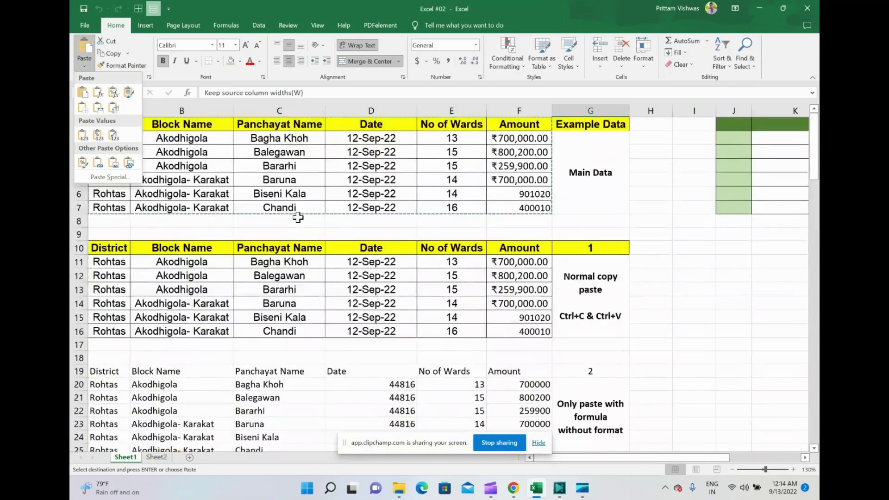
click(303, 165)
key(ctrl+Up)
key(ctrl+Left)
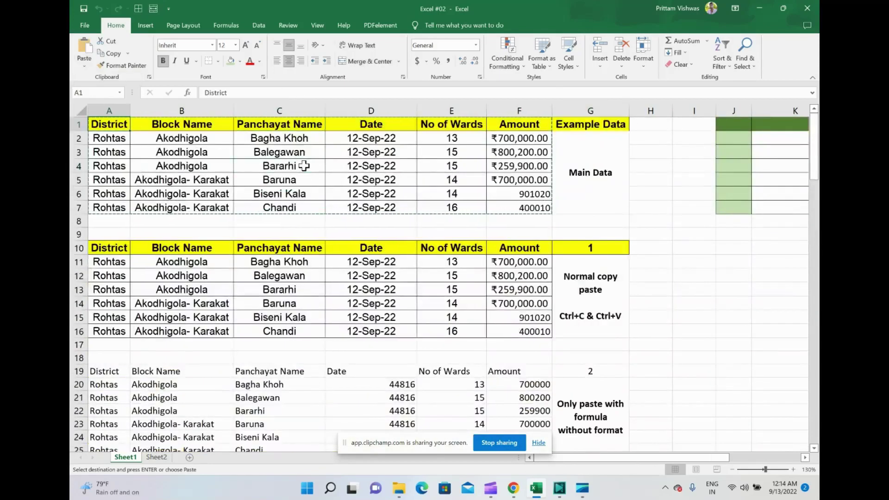
key(shift+Right)
key(shift+Right)
key(shift+Right)
key(shift+Right)
key(shift+Right)
key(ctrl+shift+Down)
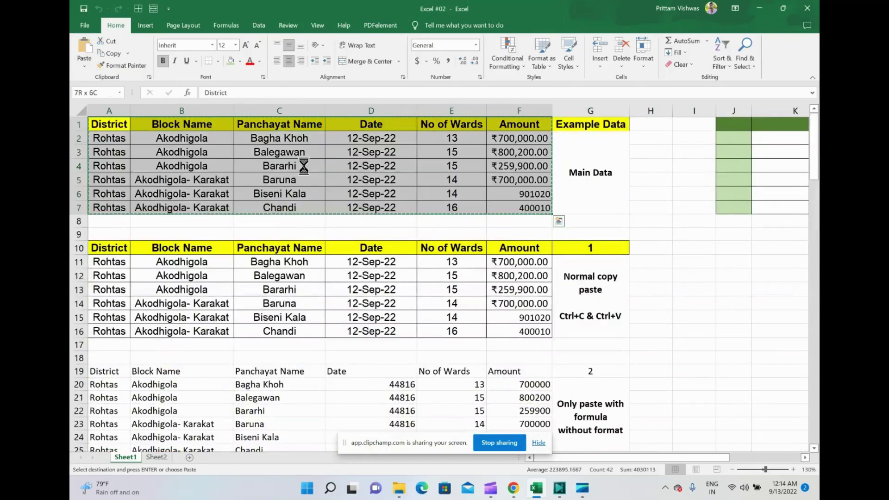
Step: Paste the main data table into a new workbook with Keep Source Column Widths and compare it with the source table
key(ctrl+n)
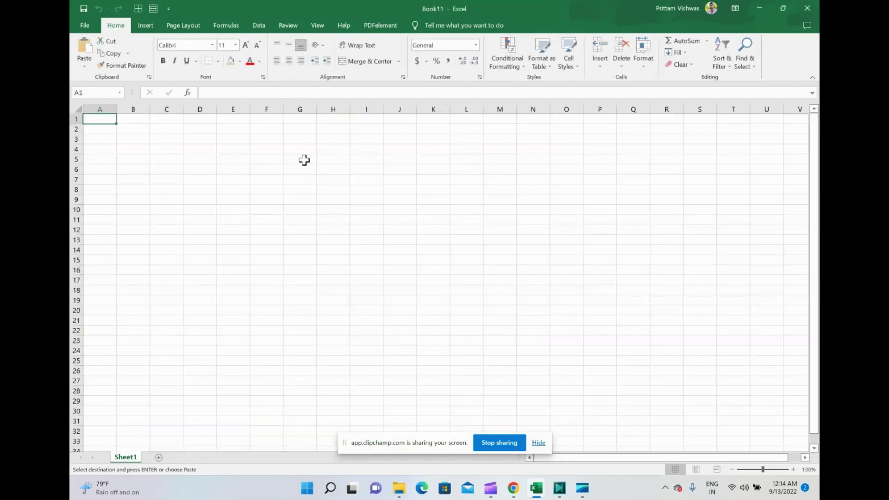
scroll(304, 162, up, 3)
scroll(291, 180, up, 2)
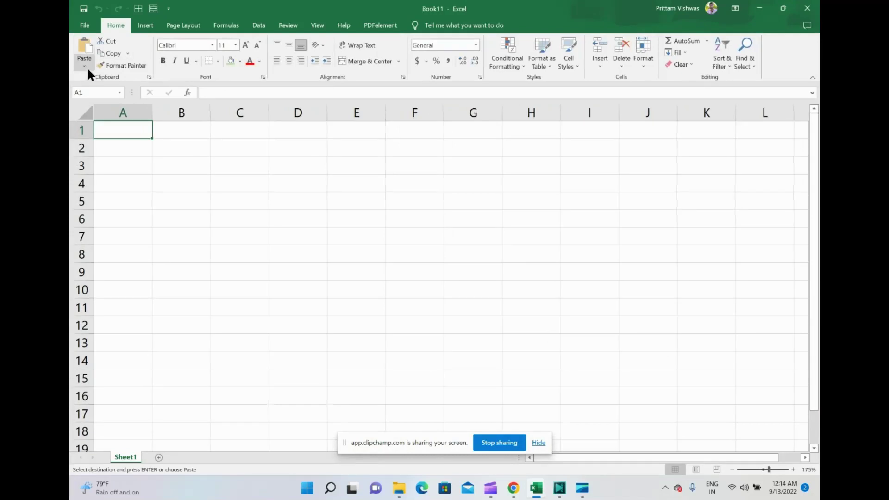
click(86, 67)
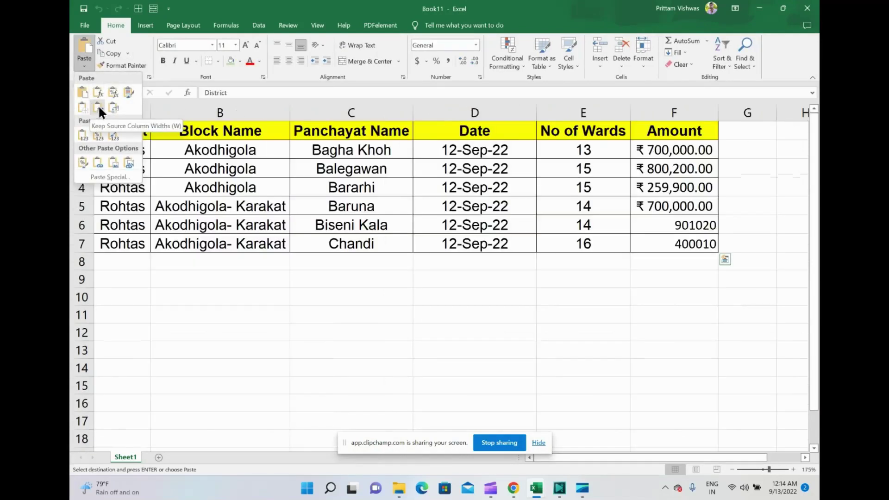
click(98, 107)
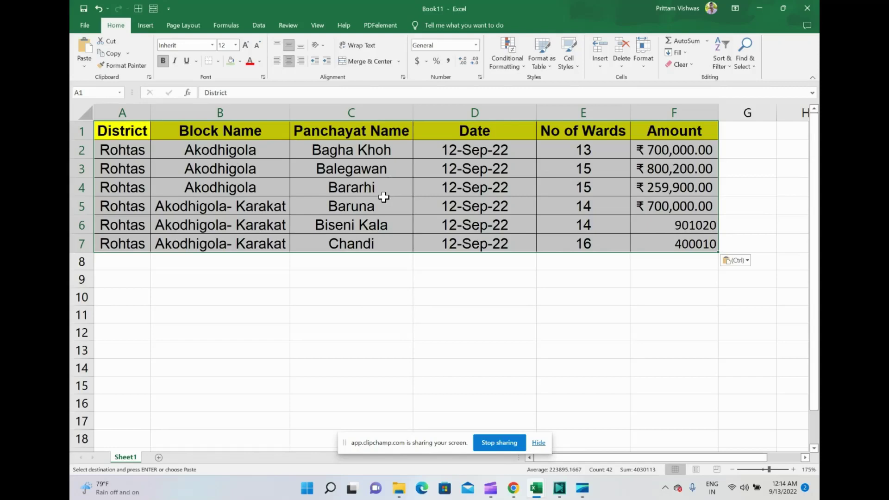
key(alt+Tab)
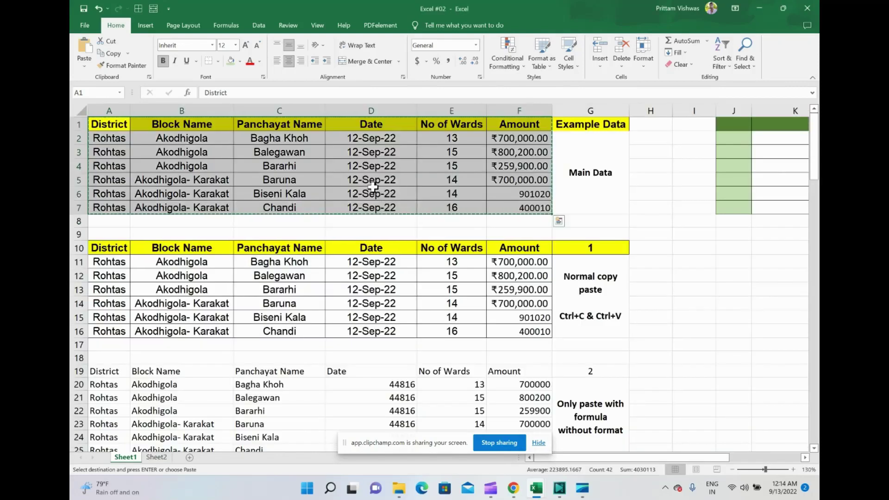
key(alt+Tab)
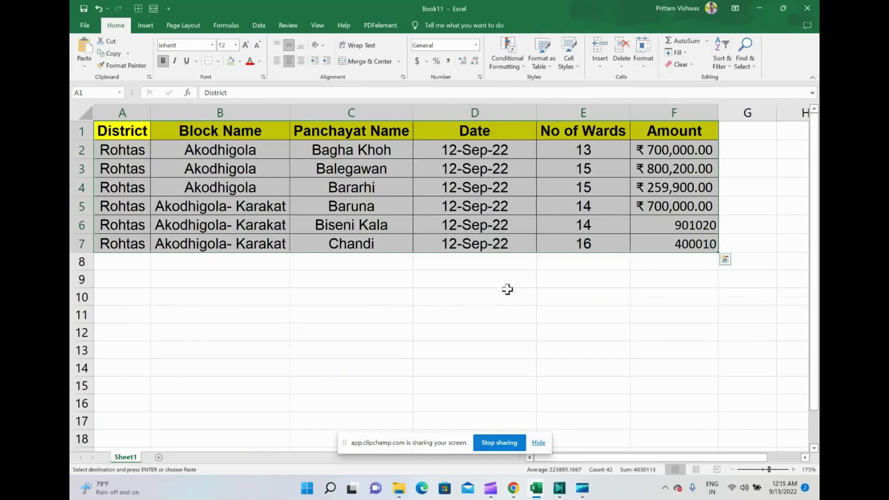
Step: Paste the same table normally at cell G1, directly beside the table pasted with source column widths
click(755, 132)
key(Right)
key(Right)
key(Right)
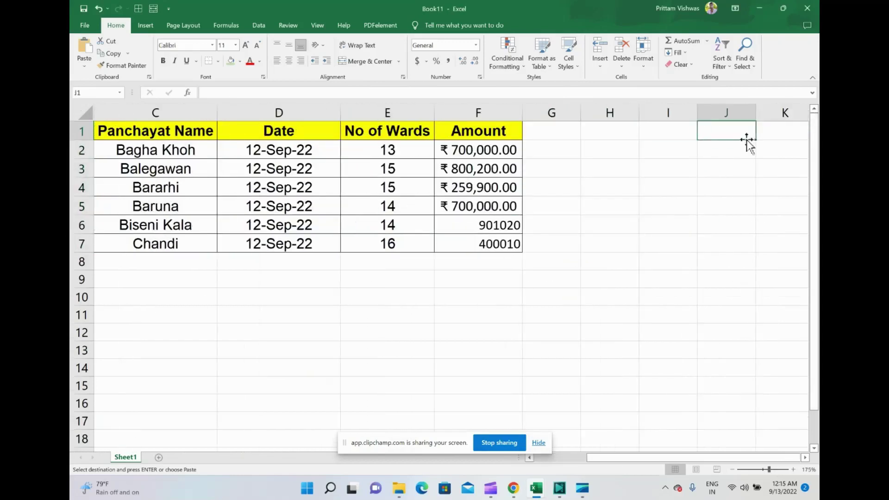
key(Right)
key(Left)
key(Left)
key(Left)
key(Left)
key(ctrl+v)
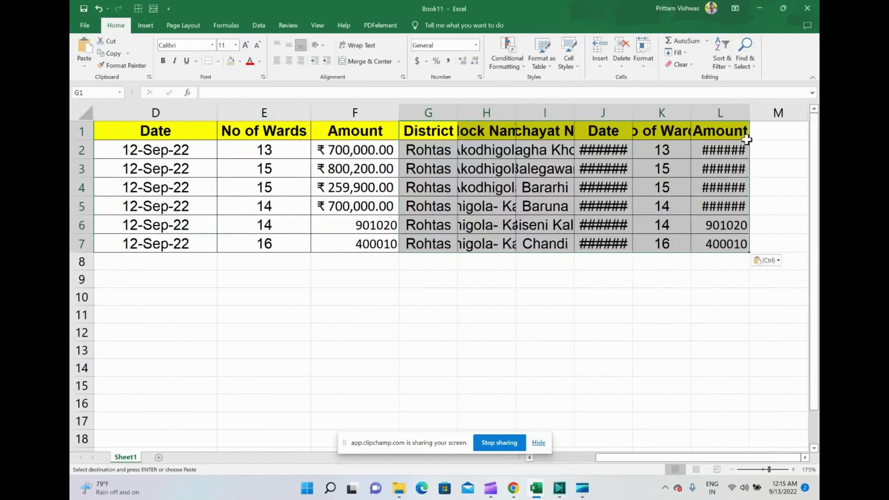
Step: Highlight the normally pasted table G1:L7 and the table A1:F7 in turn to compare their column widths
drag(428, 131, 709, 242)
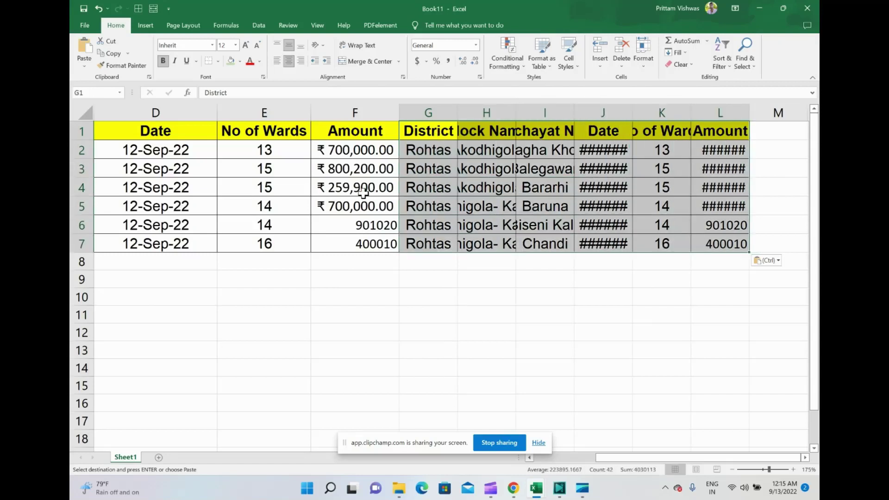
click(364, 132)
key(ctrl+shift+Left)
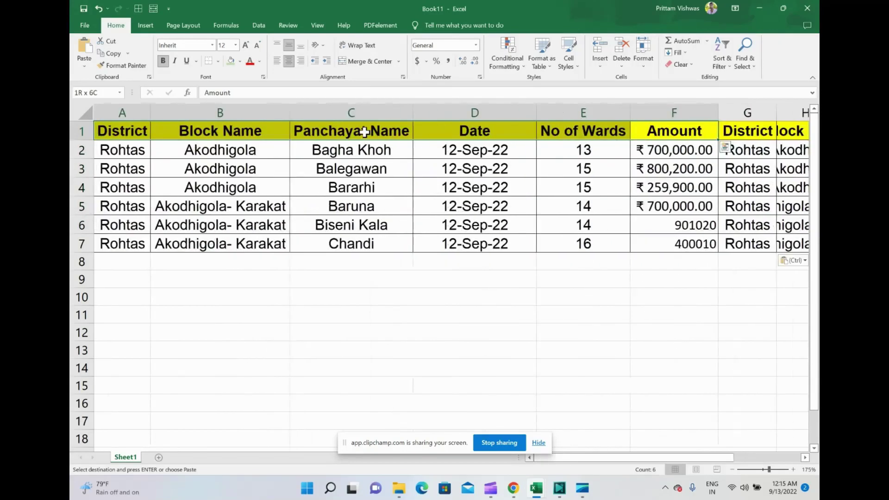
key(ctrl+shift+Down)
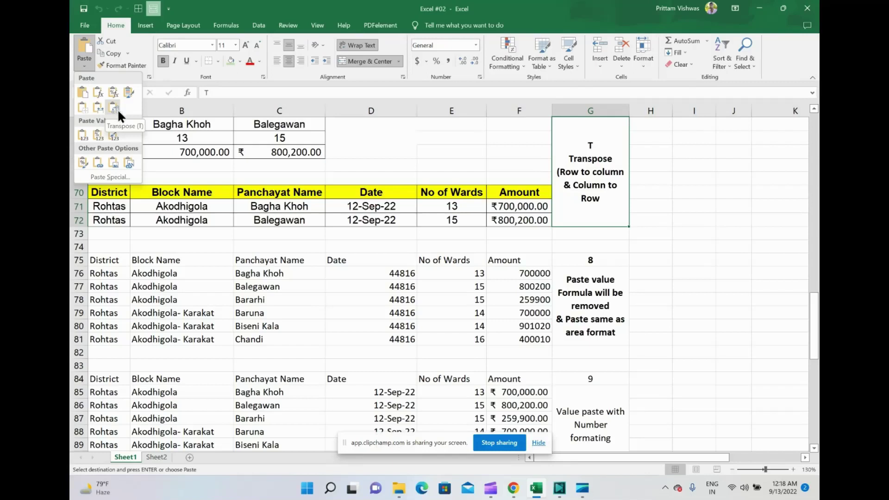
Step: Copy the small table range A70:E72 from the Excel #02 workbook and paste it normally into a new workbook
click(118, 109)
drag(115, 195, 469, 219)
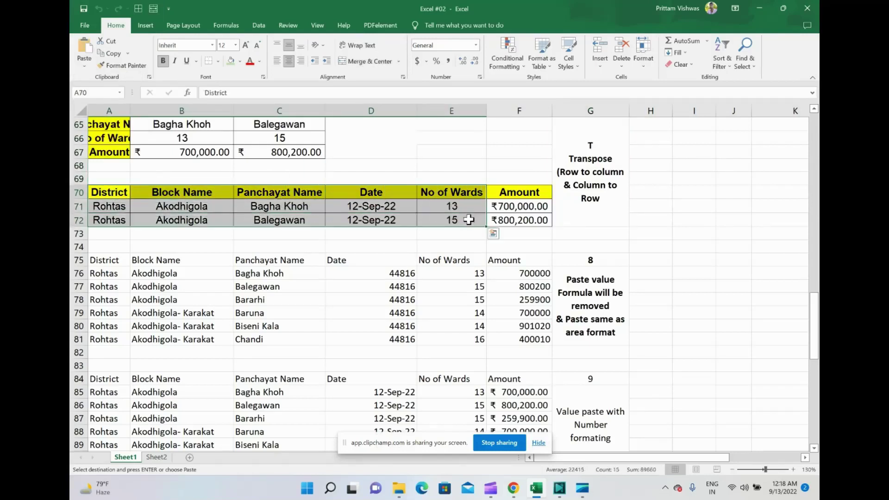
key(ctrl+c)
key(ctrl+n)
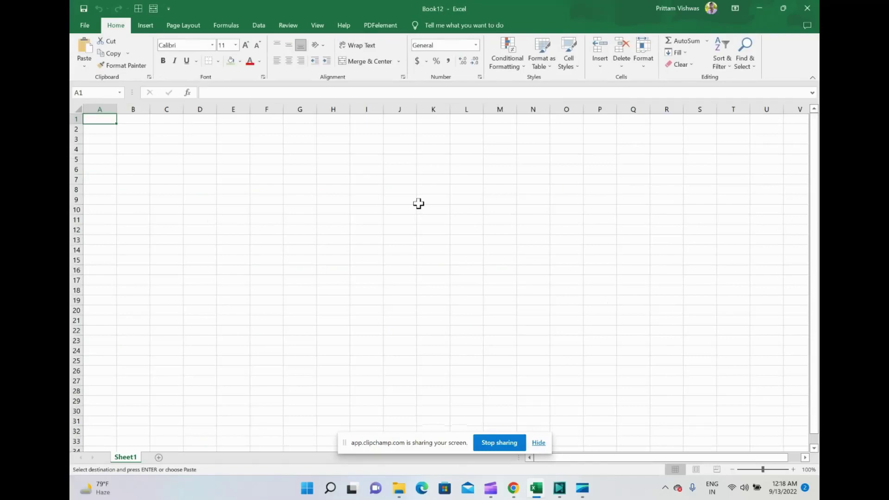
key(ctrl+v)
Step: AutoFit all column widths of the small pasted table in the new workbook
scroll(419, 204, up, 4)
scroll(308, 196, up, 2)
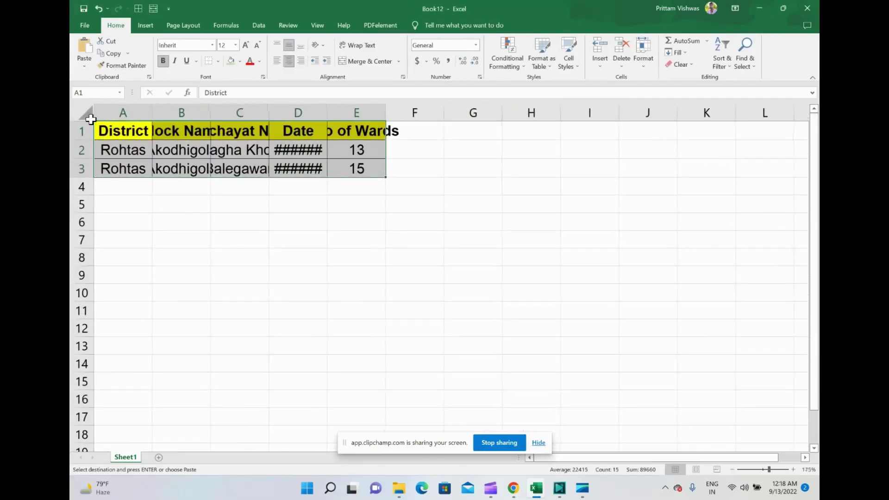
click(90, 119)
double_click(152, 113)
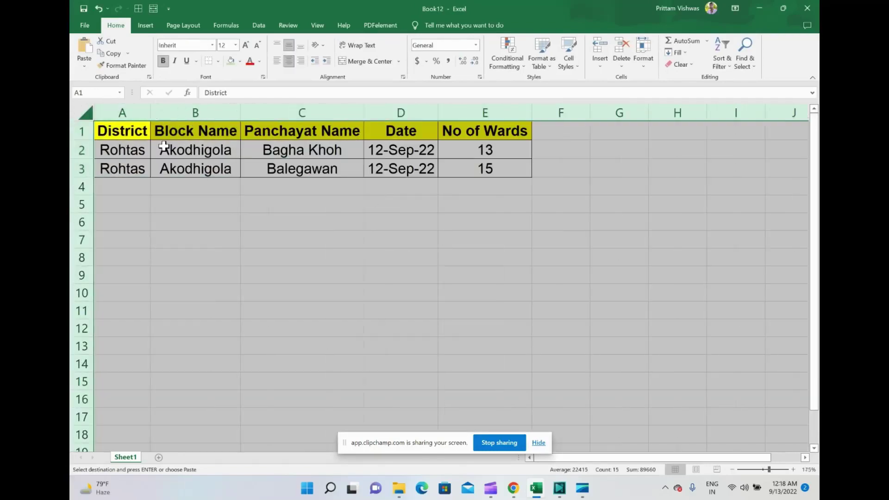
Step: Copy the table A1:E3 and paste it transposed at cell A9 of the same sheet
drag(125, 131, 470, 174)
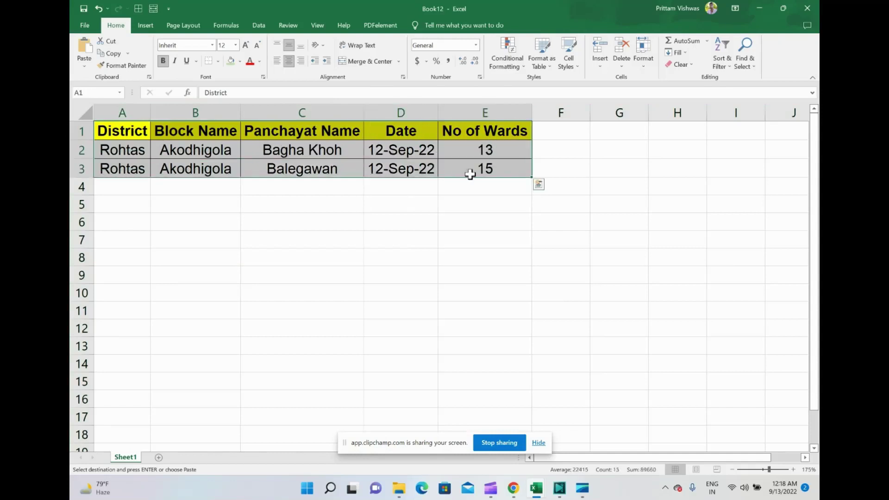
key(ctrl+c)
click(135, 276)
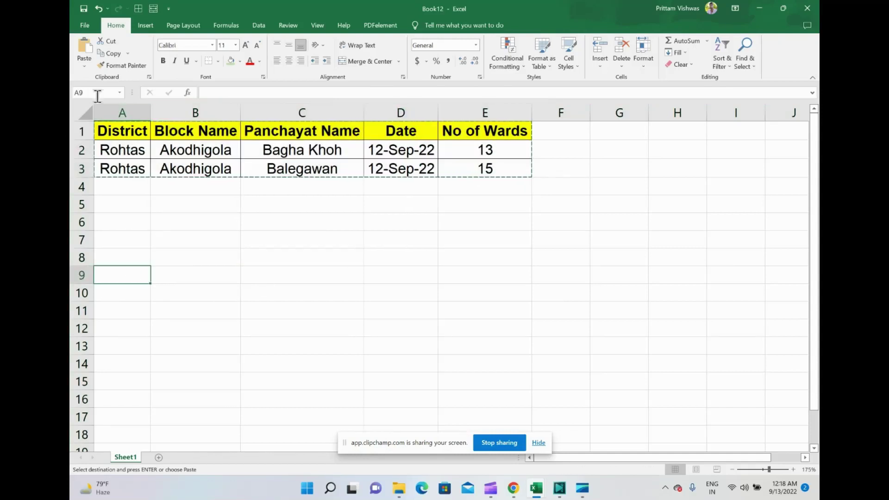
click(88, 67)
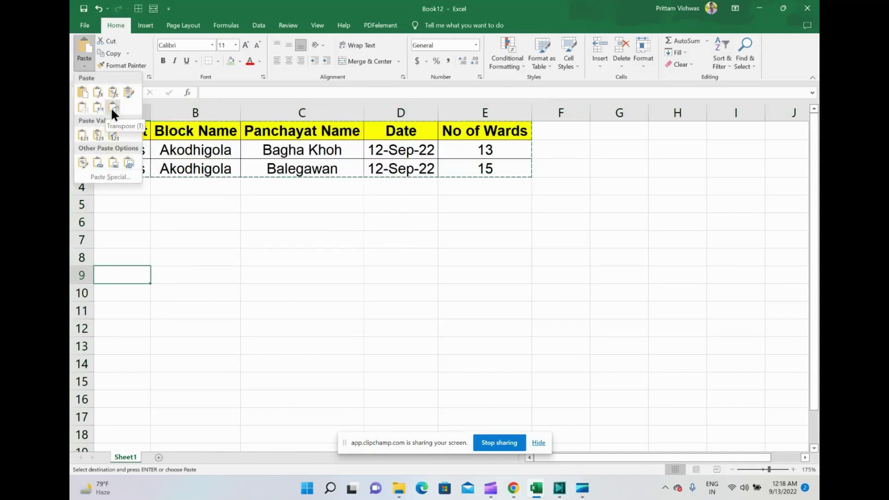
click(112, 110)
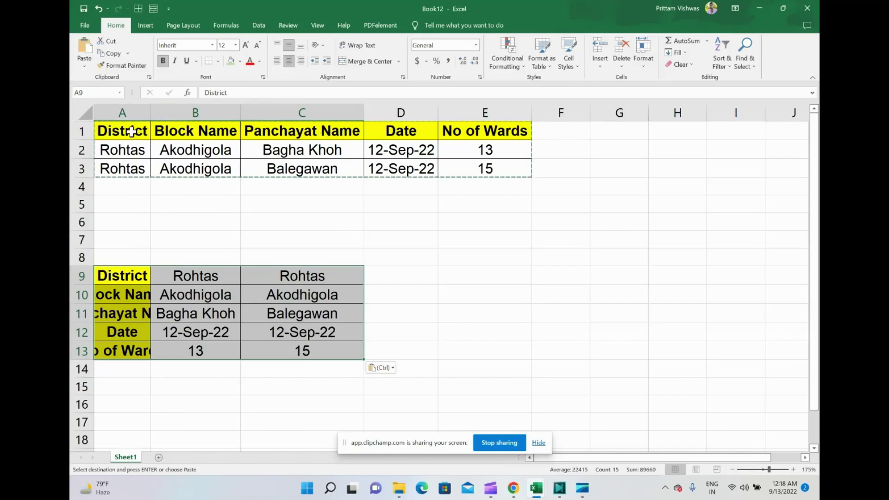
Step: Copy the header and first data row A1:E2 and paste them transposed at A1 of a new workbook
drag(132, 130, 479, 151)
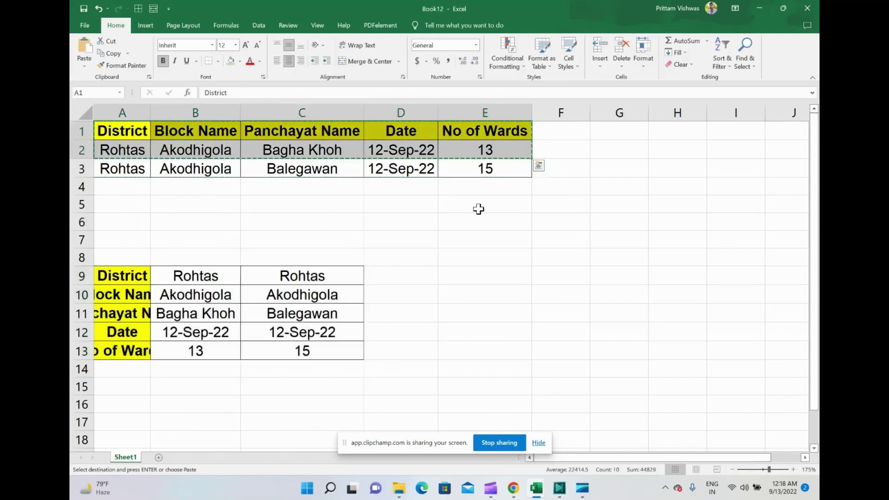
key(ctrl+n)
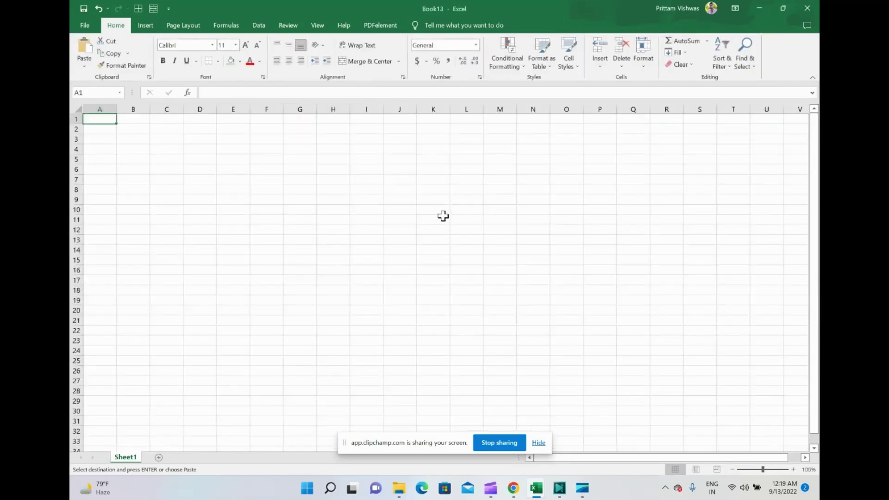
scroll(248, 223, up, 1)
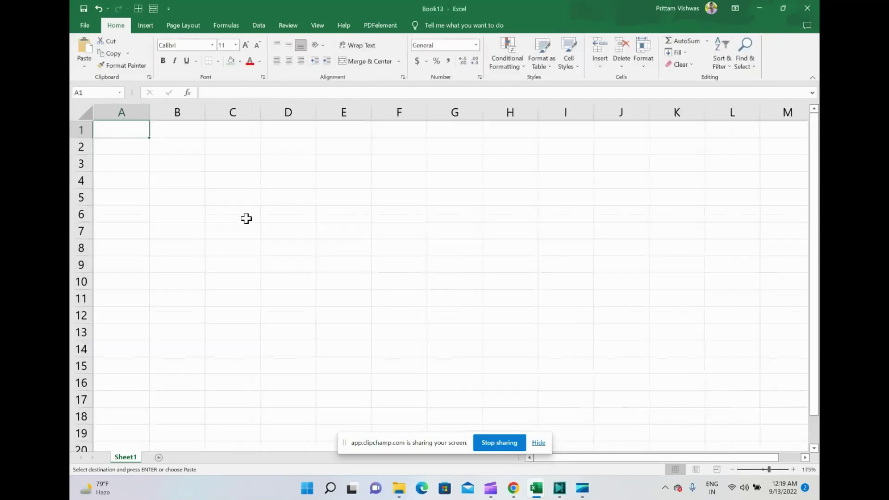
click(85, 66)
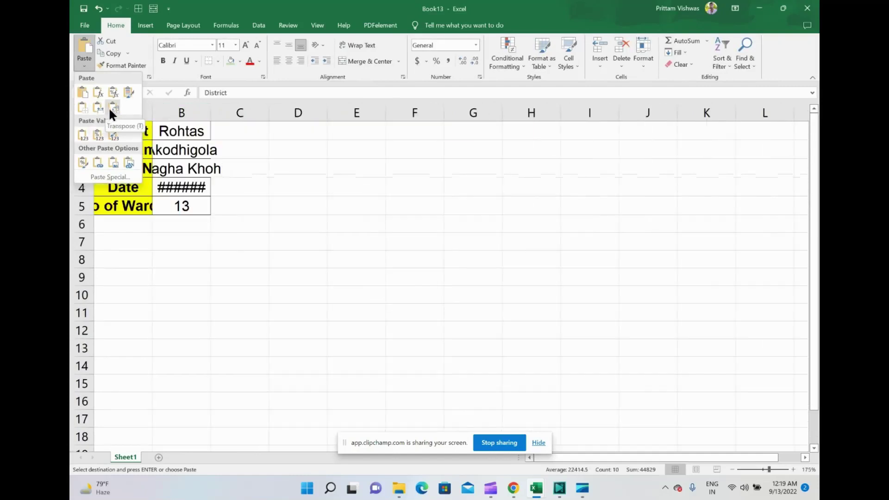
click(113, 107)
Step: AutoFit all column widths of the transposed table in the new workbook
click(86, 114)
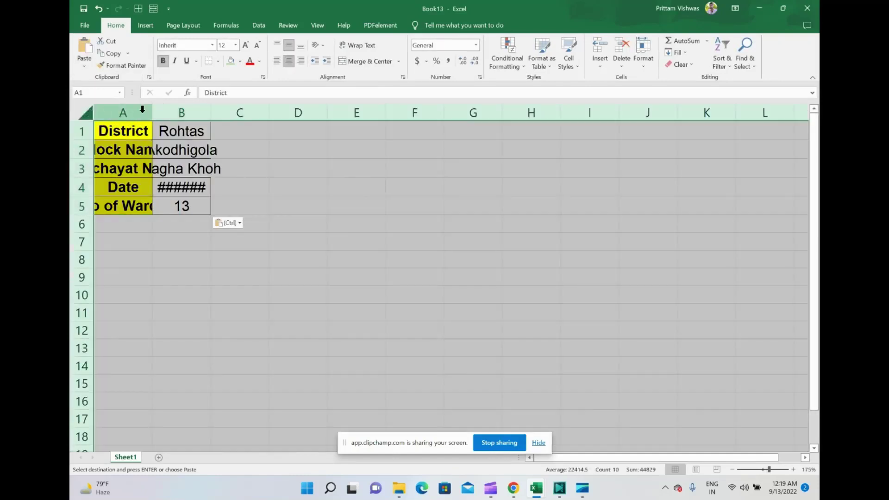
double_click(153, 113)
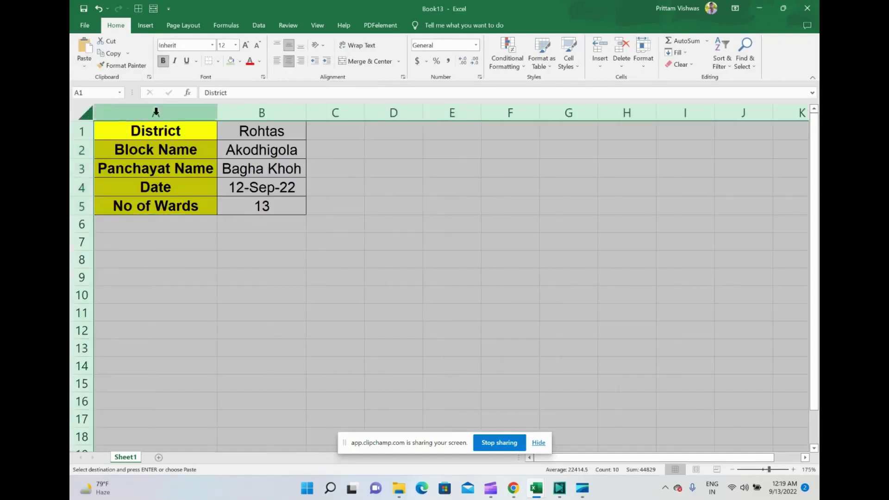
click(314, 136)
click(191, 134)
click(324, 140)
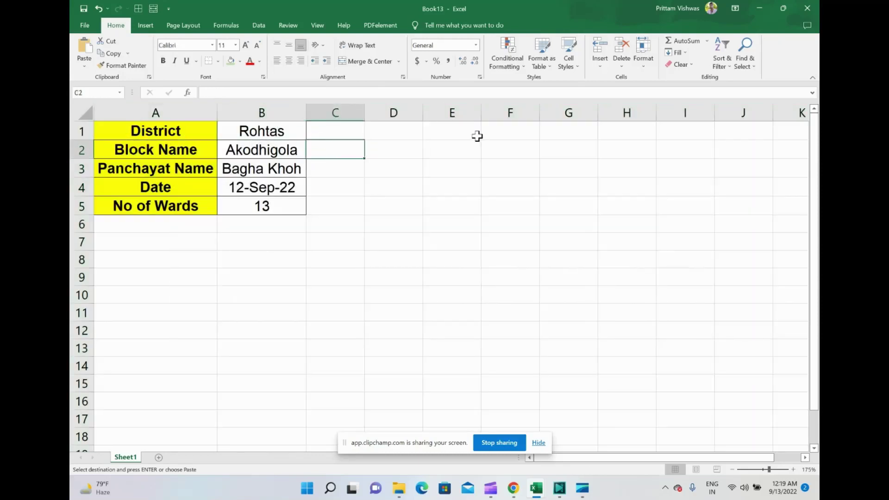
Step: Copy the vertical table A1:B5 and paste it transposed at cell A9, turning it back into a horizontal table
click(177, 130)
drag(178, 130, 260, 206)
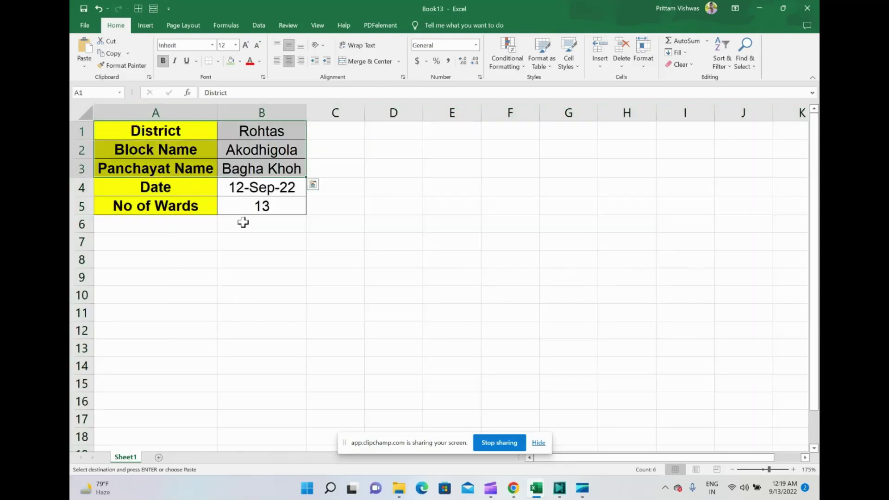
click(243, 238)
drag(153, 127, 234, 201)
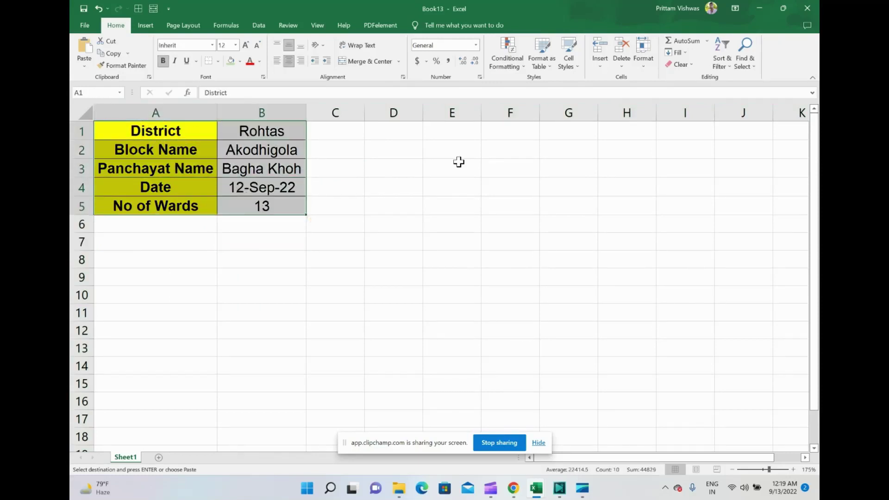
click(444, 132)
click(84, 66)
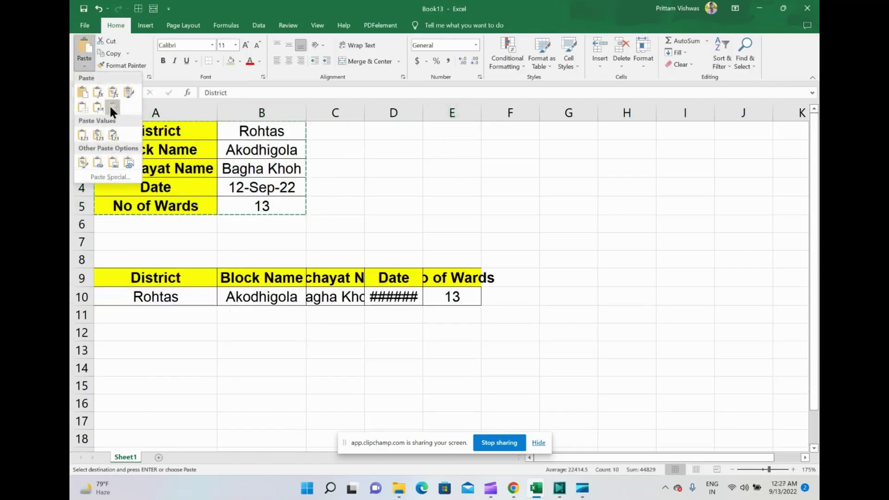
click(111, 108)
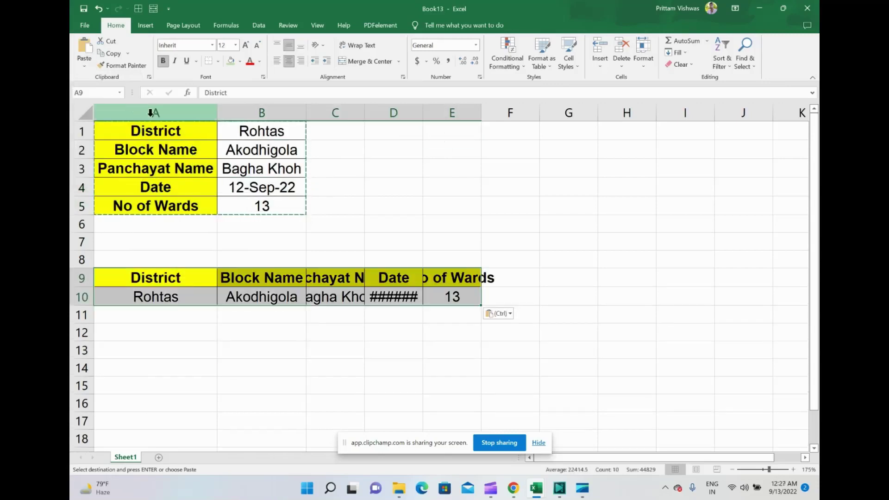
Step: AutoFit columns B to E so the horizontal table's headers and date fit
double_click(306, 110)
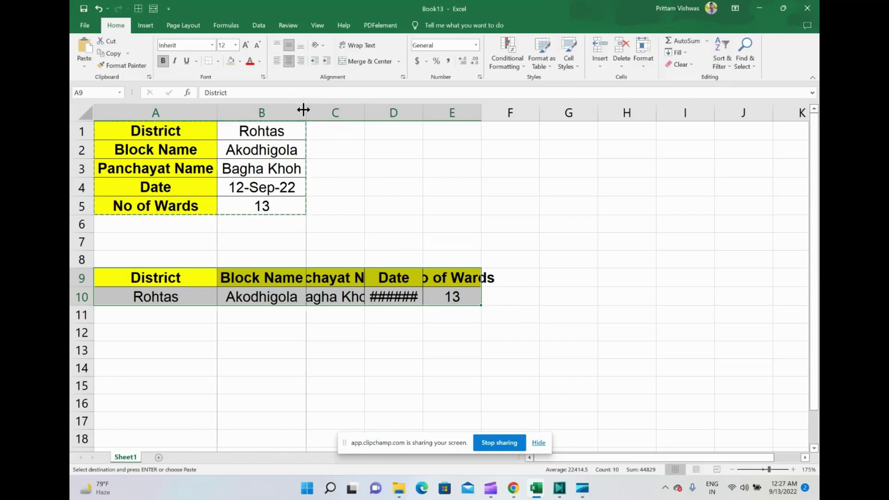
double_click(366, 111)
double_click(487, 112)
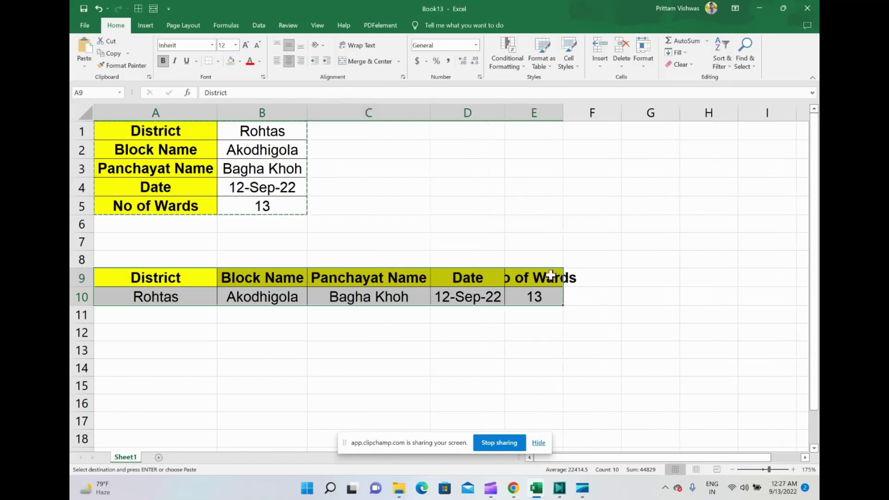
double_click(563, 111)
Step: Copy the horizontal table A9:E10, choose cell A13 as the destination and open the paste options
click(148, 278)
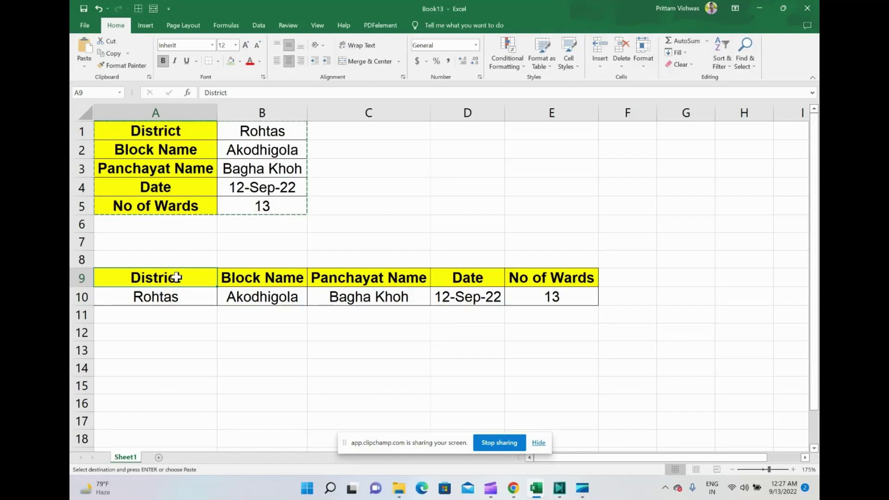
drag(176, 278, 527, 291)
key(ctrl+c)
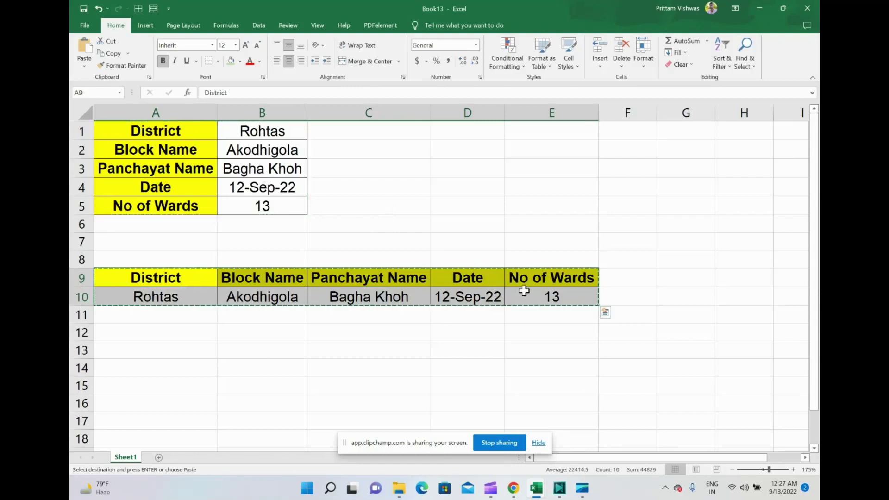
click(186, 345)
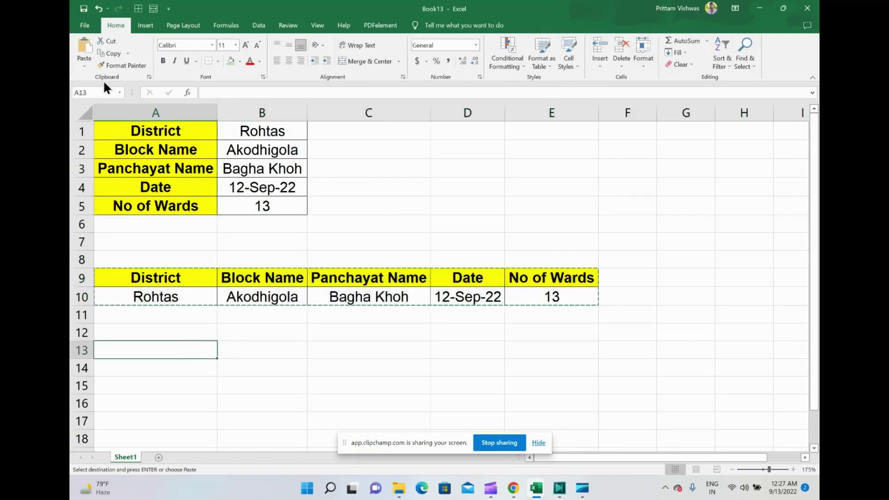
click(89, 68)
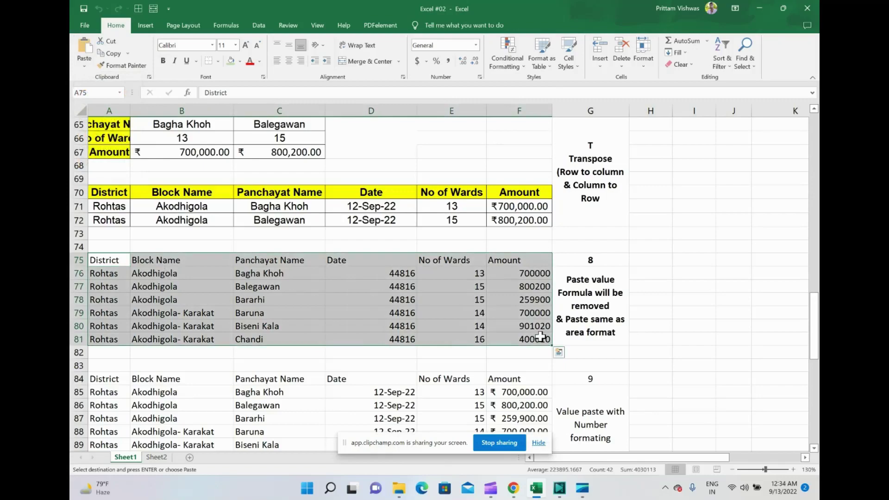
Step: Look over the paste samples in the Excel #02 workbook and go through the Main Data table's header row from District to No of Wards
scroll(375, 230, up, 13)
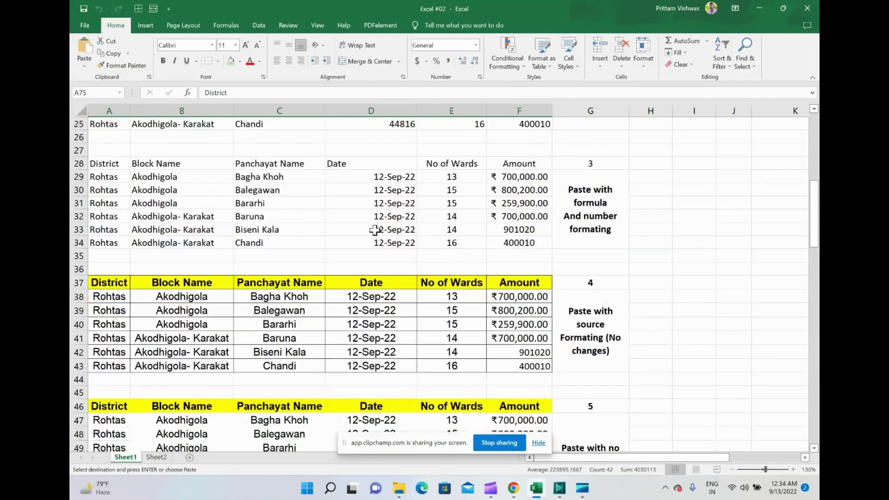
scroll(375, 230, down, 8)
key(ctrl+Home)
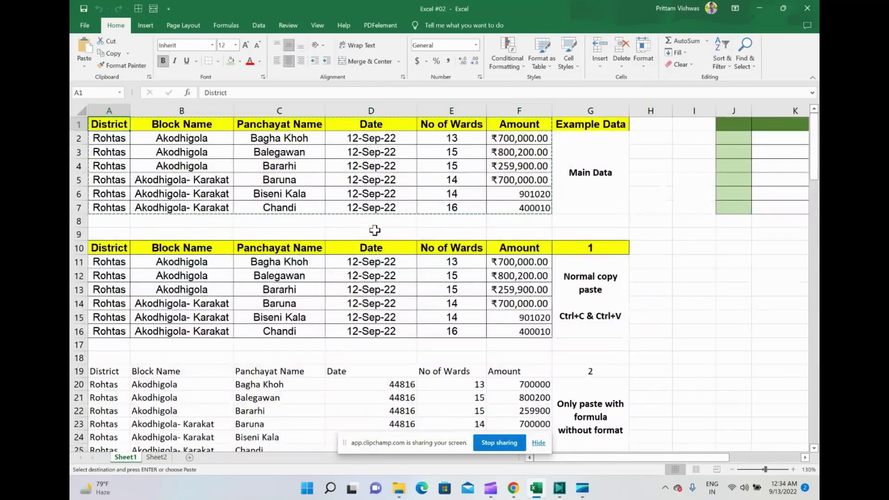
key(shift+Right)
key(shift+Right)
key(shift+Right)
key(shift+Right)
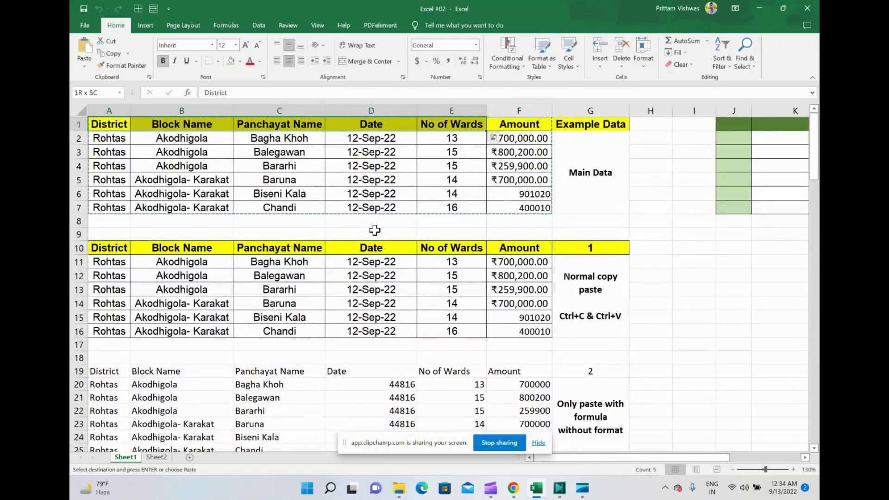
key(Right)
key(Right)
key(Right)
key(Right)
key(Down)
key(Up)
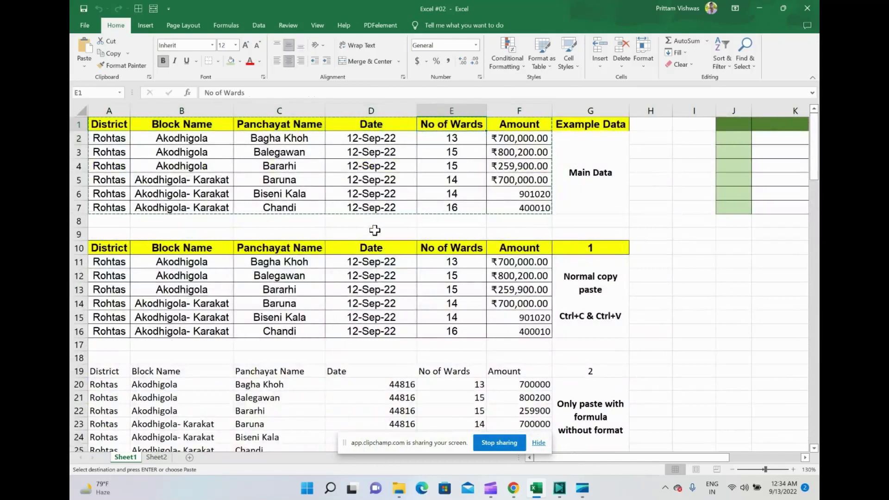
Step: Highlight the No of Wards column E1:E7 of the Main Data table and go down its cells to examine their formulas
key(shift+Down)
key(shift+Down)
key(shift+Down)
key(shift+Down)
key(shift+Down)
key(shift+Down)
key(Down)
key(Down)
key(Down)
key(Down)
key(Down)
key(Down)
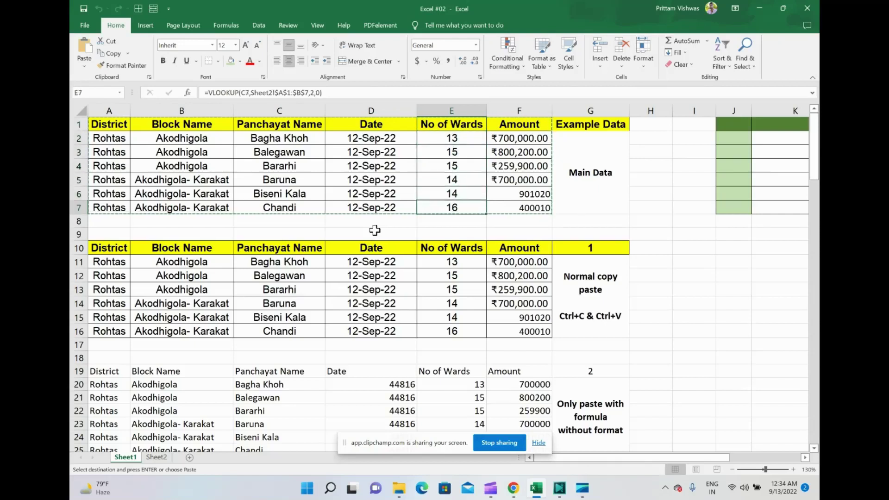
Step: Copy the Main Data table A1:F7 and paste it as values only at A1 of a new workbook
key(ctrl+Up)
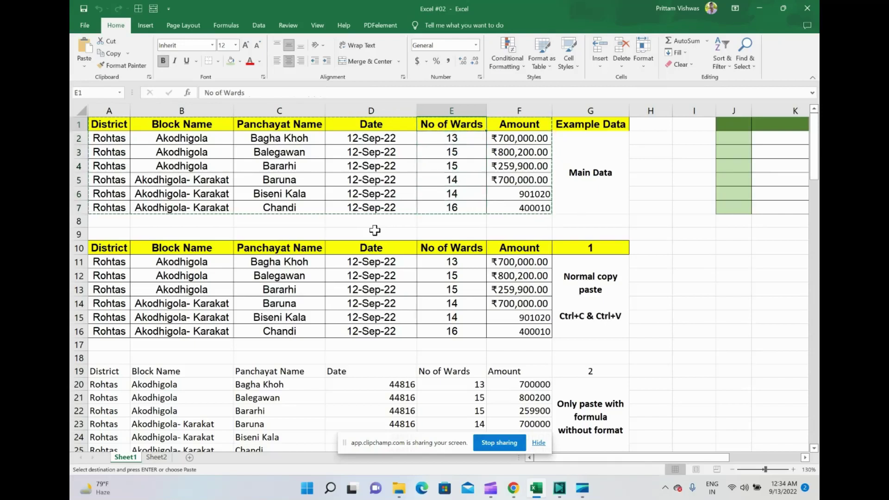
key(ctrl+Left)
key(shift+Right)
key(shift+Right)
key(shift+Right)
key(shift+Right)
key(shift+Right)
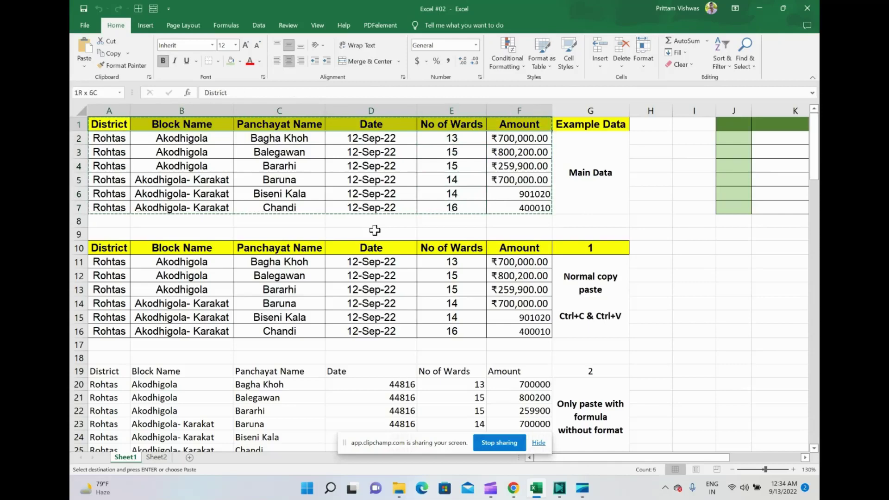
key(ctrl+shift+Down)
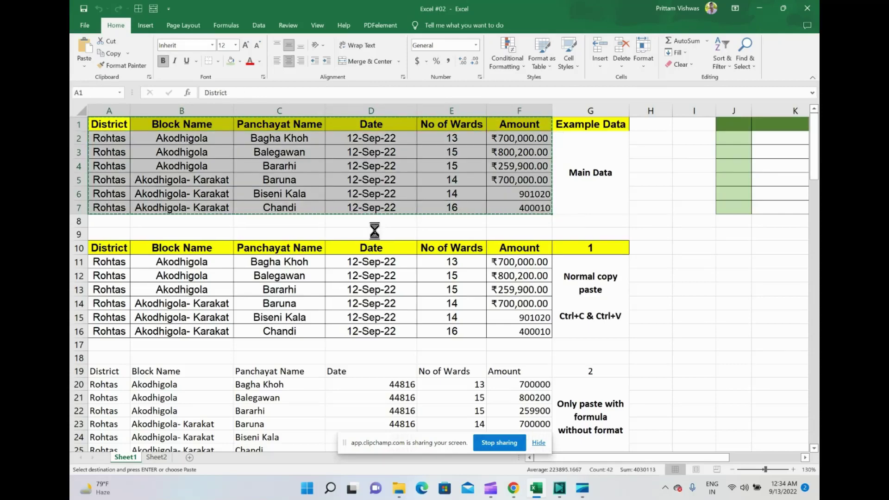
key(ctrl+n)
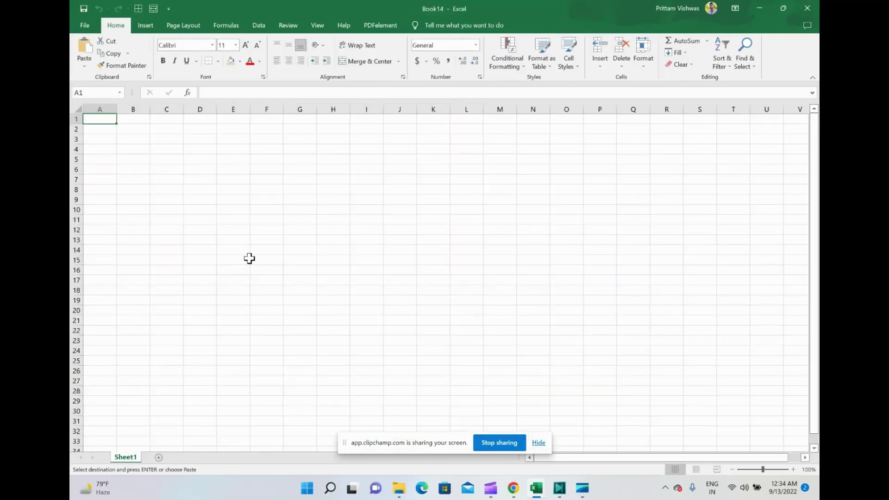
click(85, 67)
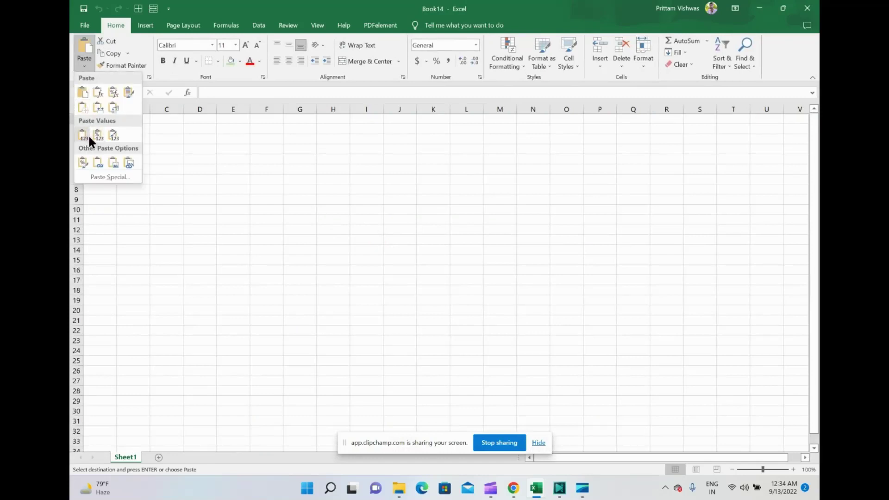
click(82, 132)
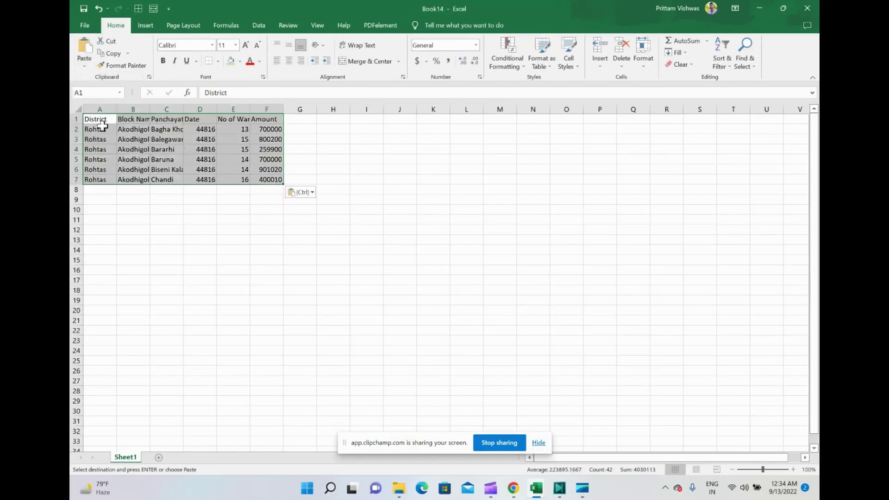
Step: AutoFit all column widths of the pasted values and check cells in the Amount and No of Wards columns for formulas
click(78, 106)
double_click(117, 110)
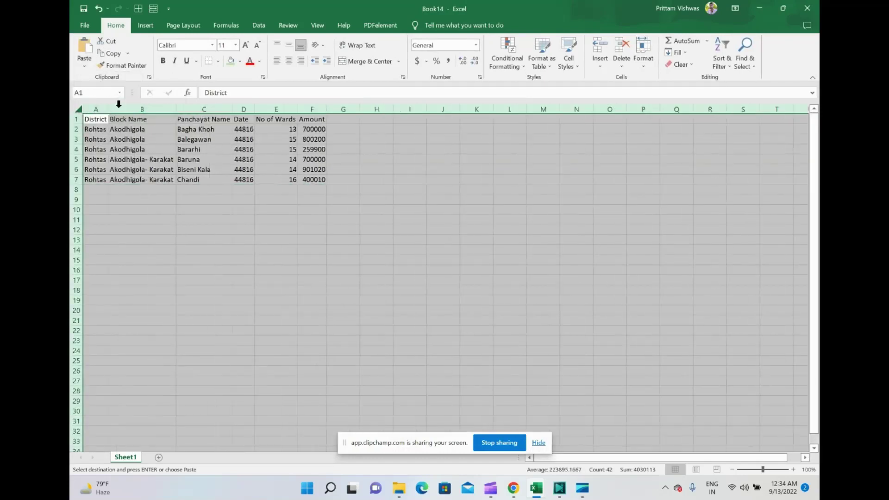
click(174, 149)
click(319, 129)
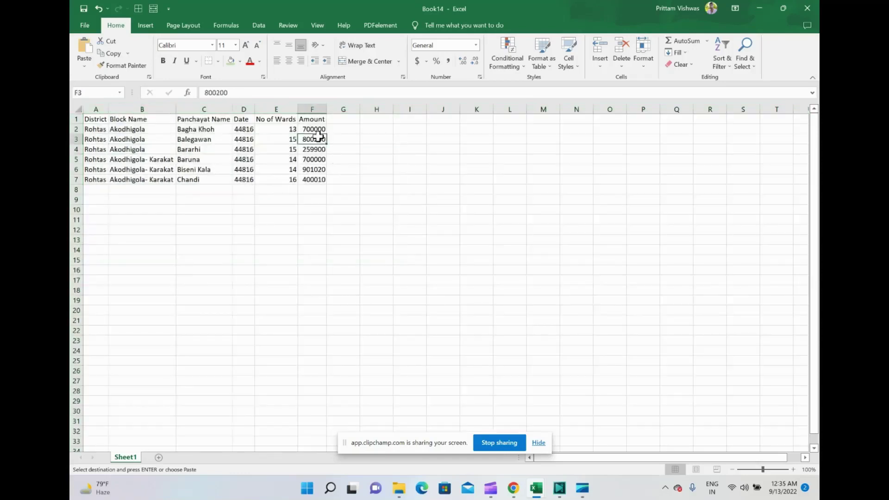
click(269, 167)
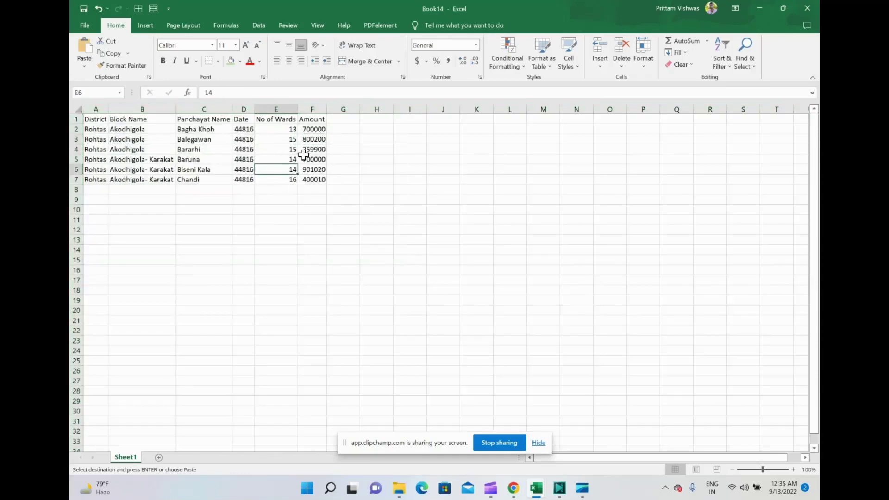
Step: Check cells in the pasted No of Wards column for formulas and highlight E1:E7
click(277, 150)
click(279, 131)
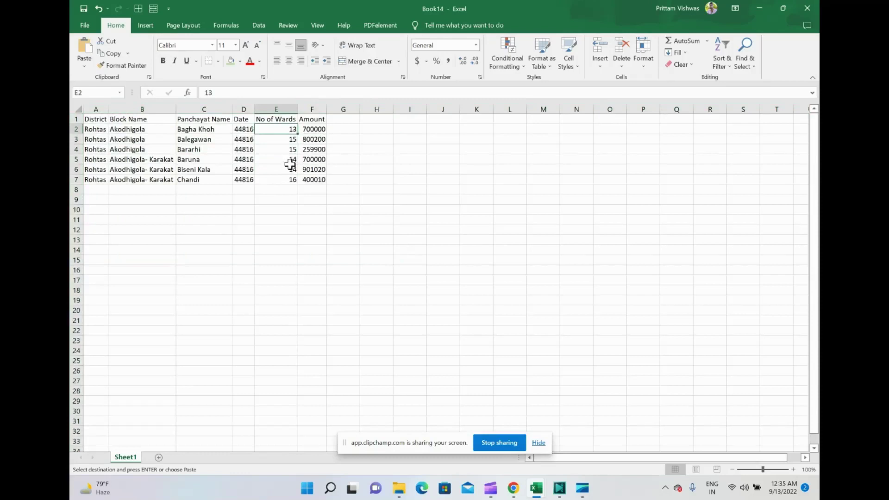
drag(290, 164, 275, 178)
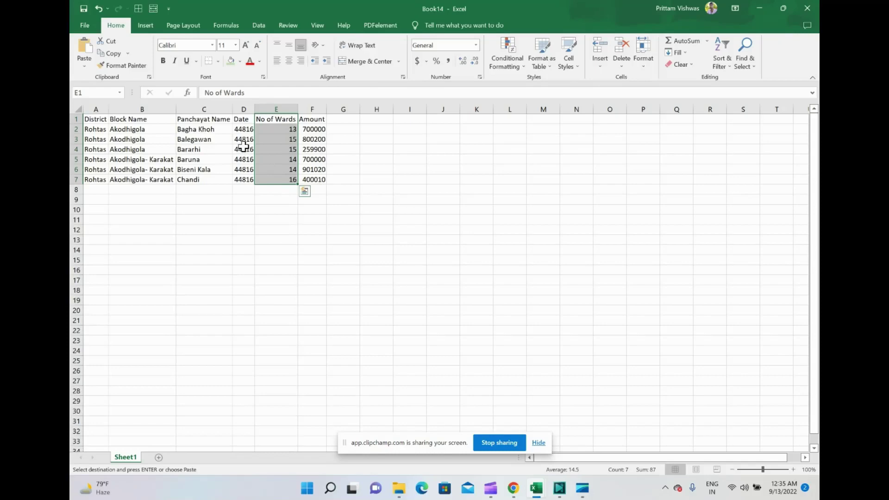
click(516, 221)
Step: Return to the Excel #02 workbook and go along the header row of the empty green-formatted table from K1 to P1
key(alt+Tab)
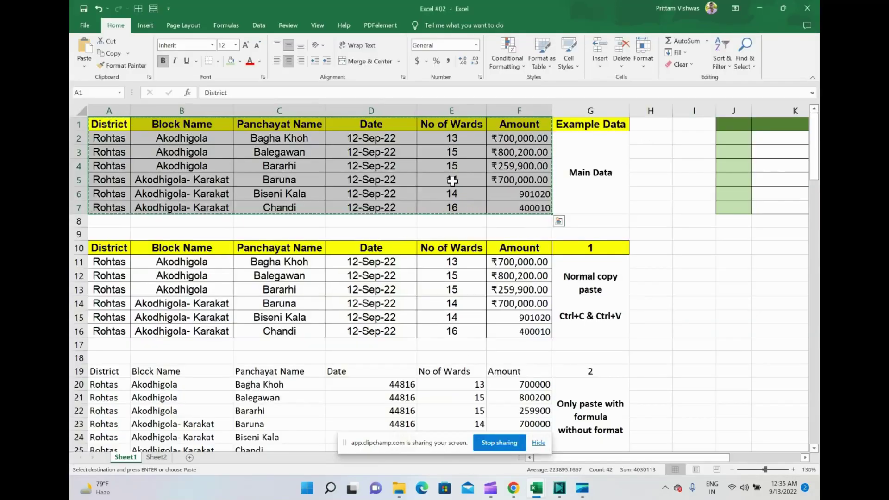
click(759, 125)
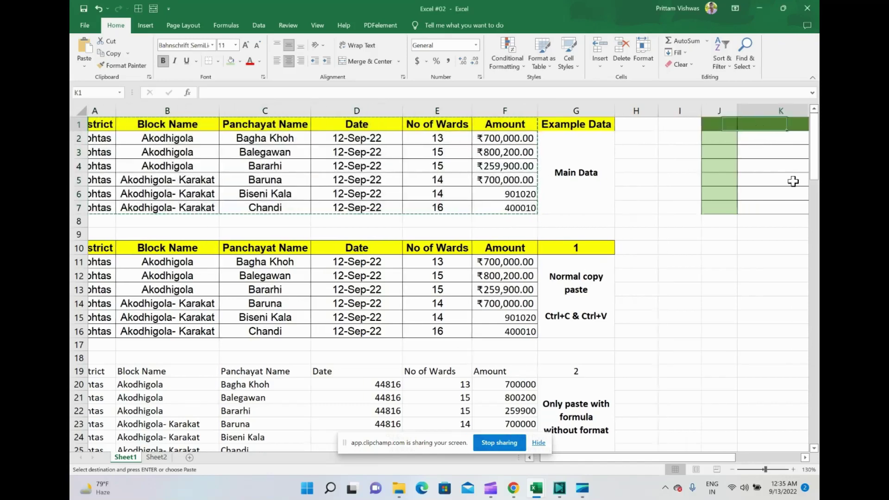
key(Right)
key(Right)
key(Right)
key(Right)
key(Right)
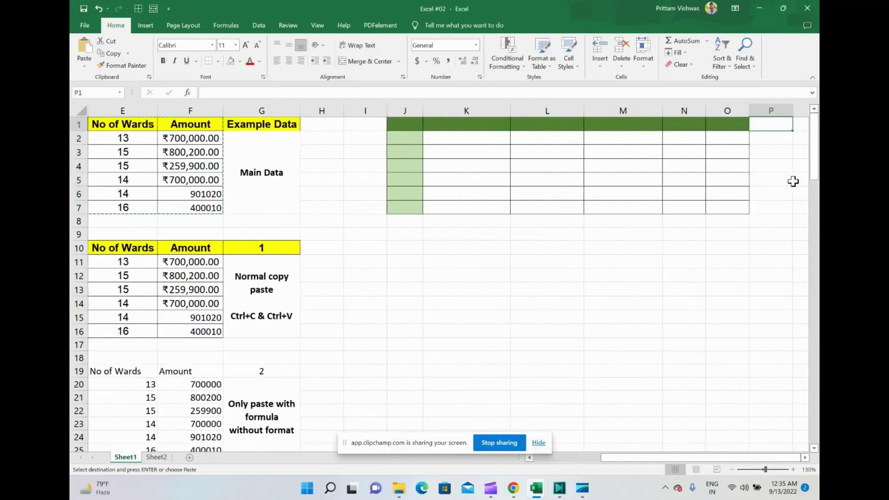
Step: Paste the copied Main Data as values only into the preformatted green table, starting at J1
key(Left)
key(Left)
key(Left)
key(Left)
key(Left)
key(Left)
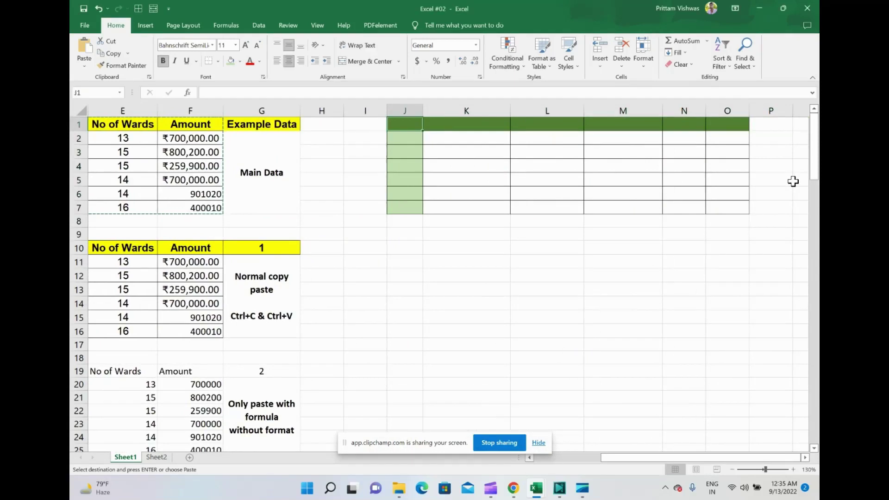
click(84, 66)
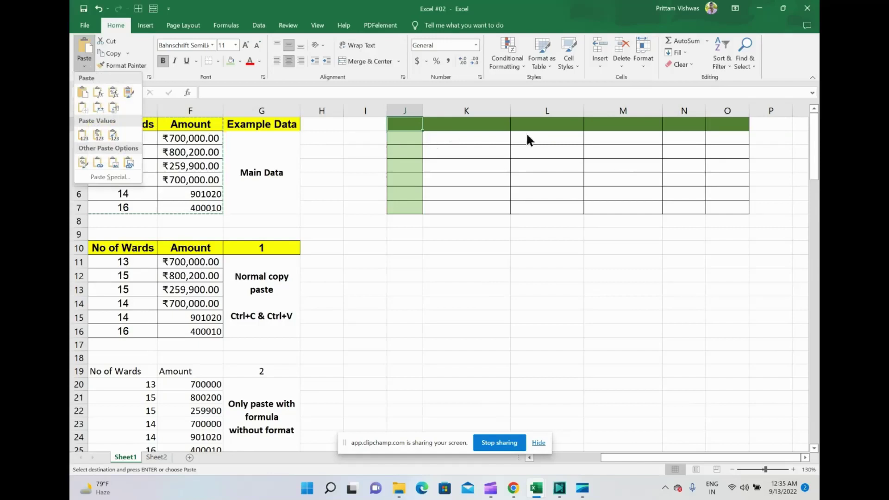
click(82, 135)
click(408, 129)
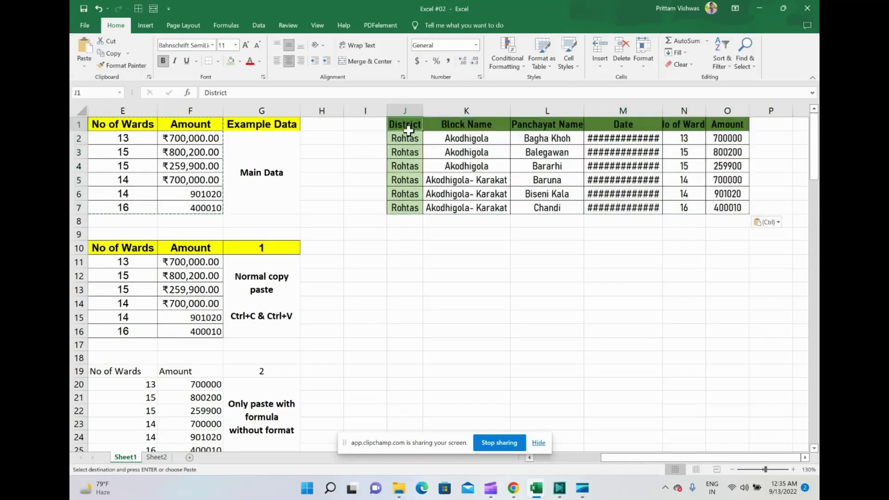
Step: AutoFit the Date and No of Wards columns of the green table, then highlight the whole table J1:O7
drag(408, 131, 727, 208)
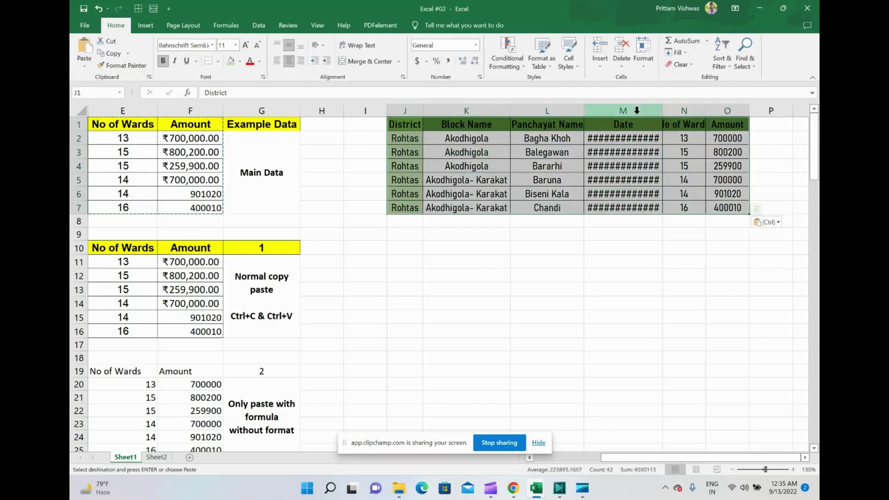
double_click(663, 110)
click(688, 170)
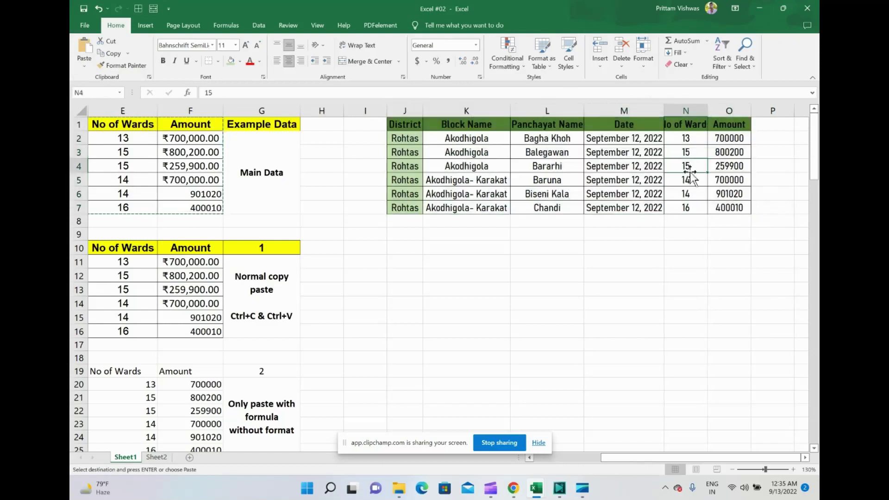
double_click(707, 110)
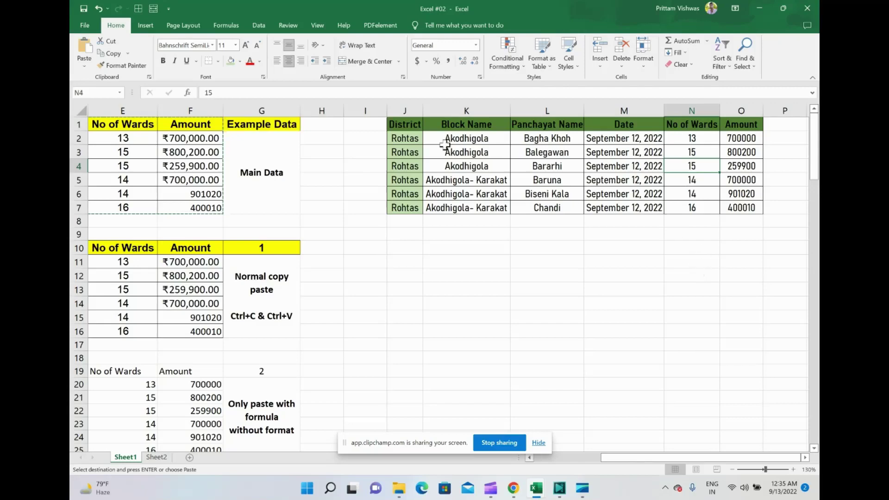
drag(400, 128, 748, 204)
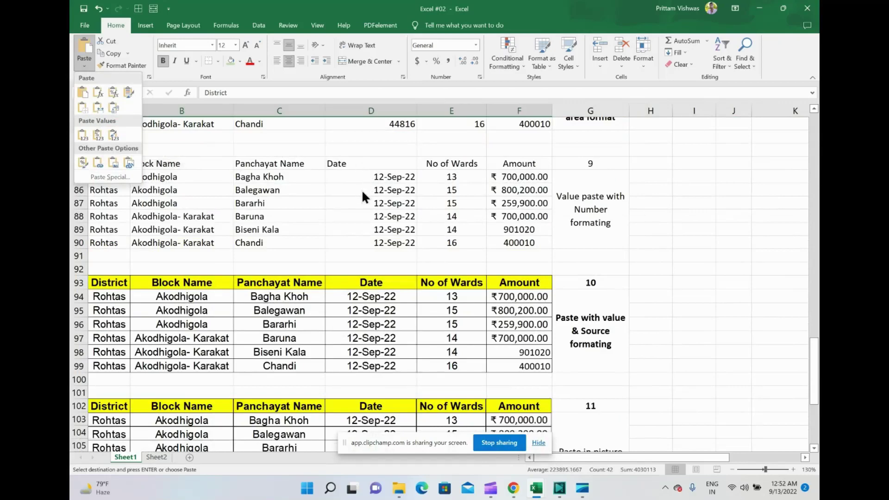
Step: Copy the Main Data table A1:F7 and paste it as values with number formatting at A1 of a new workbook
scroll(362, 190, up, 20)
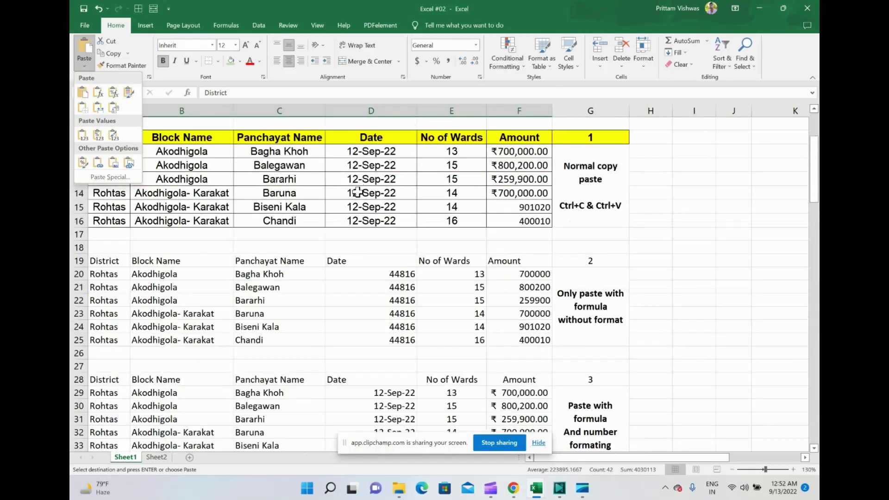
click(358, 187)
scroll(358, 187, up, 3)
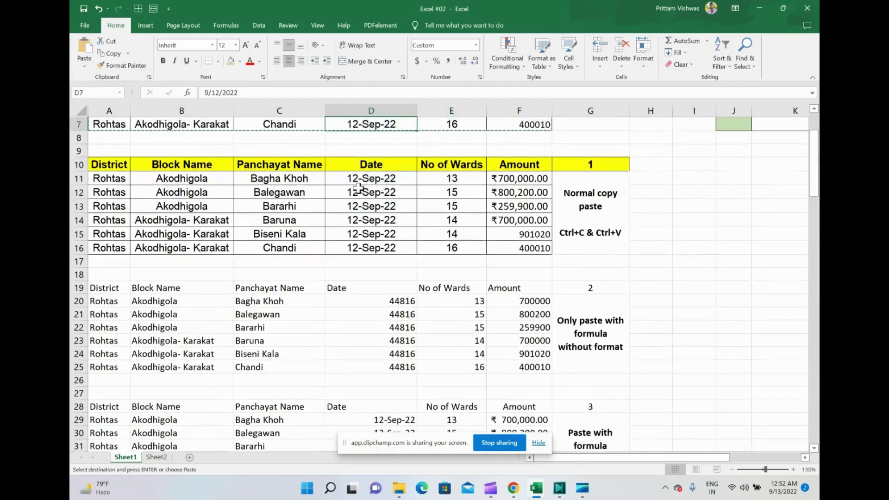
key(ctrl+Home)
key(shift+Right)
key(shift+Right)
key(shift+Right)
key(shift+Right)
key(shift+Right)
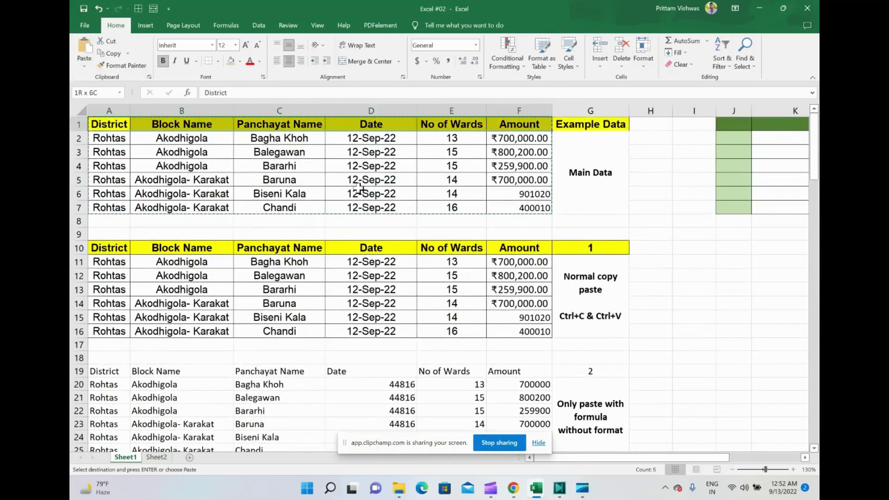
key(ctrl+shift+Down)
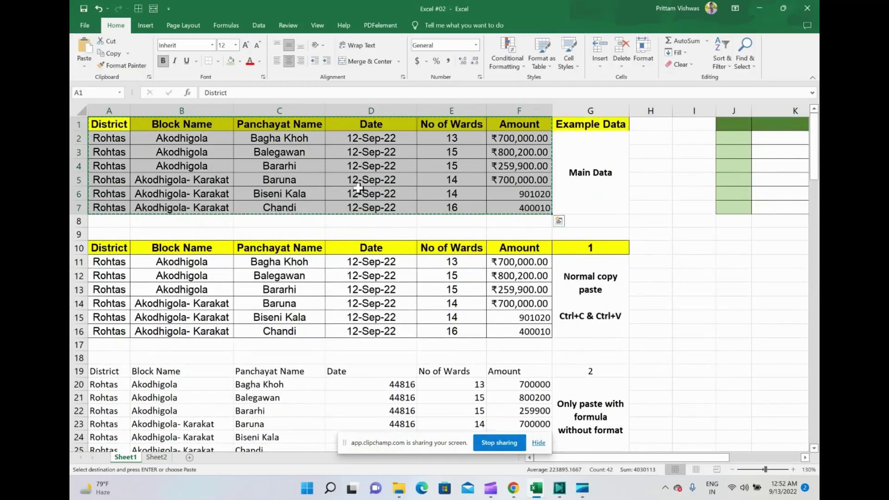
key(ctrl+n)
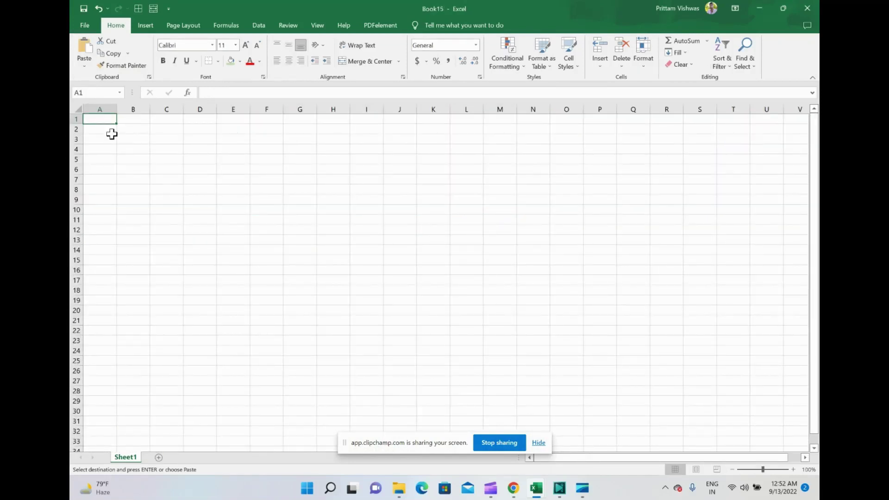
click(84, 66)
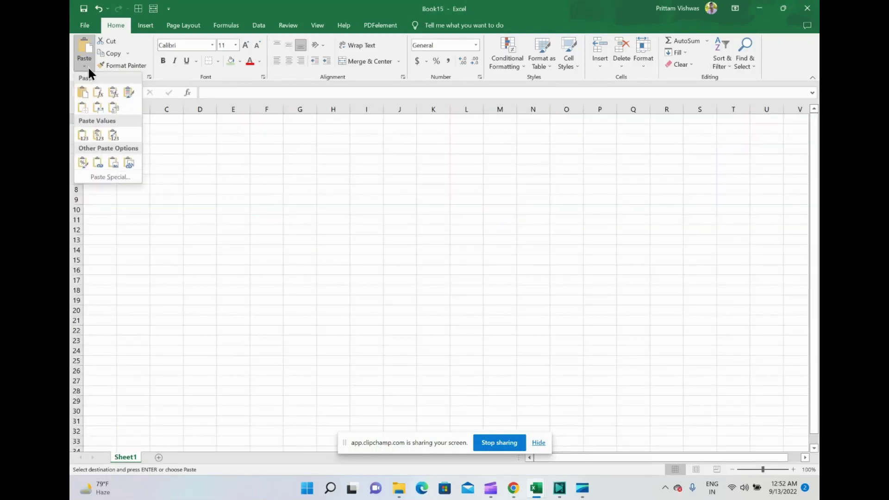
click(100, 134)
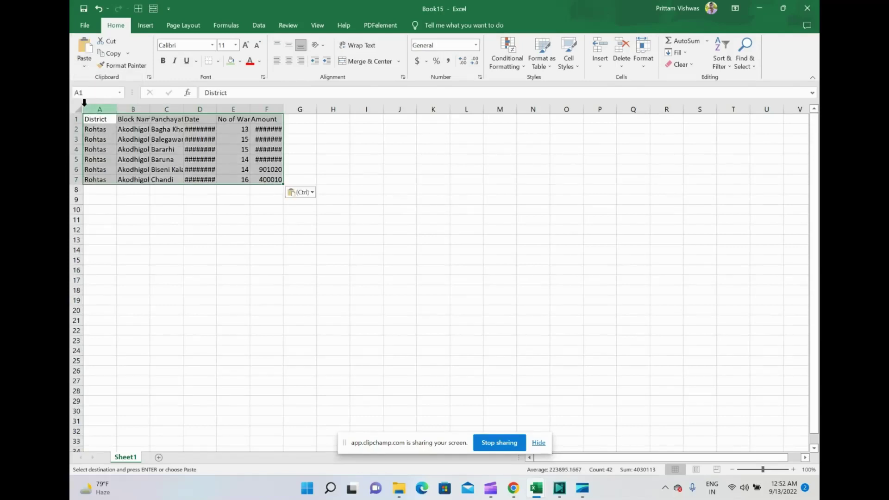
Step: AutoFit all column widths of the pasted table and refit the Amount column F
click(78, 109)
double_click(117, 110)
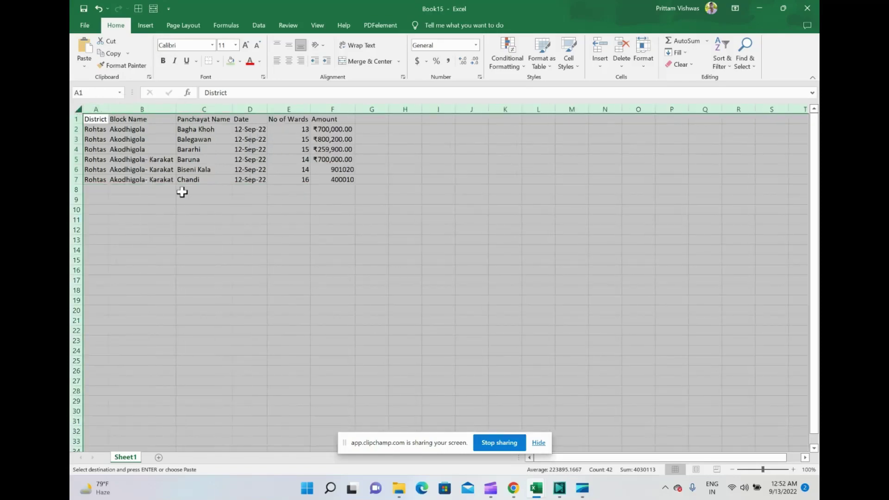
ctrl+scroll(234, 246, up, 5)
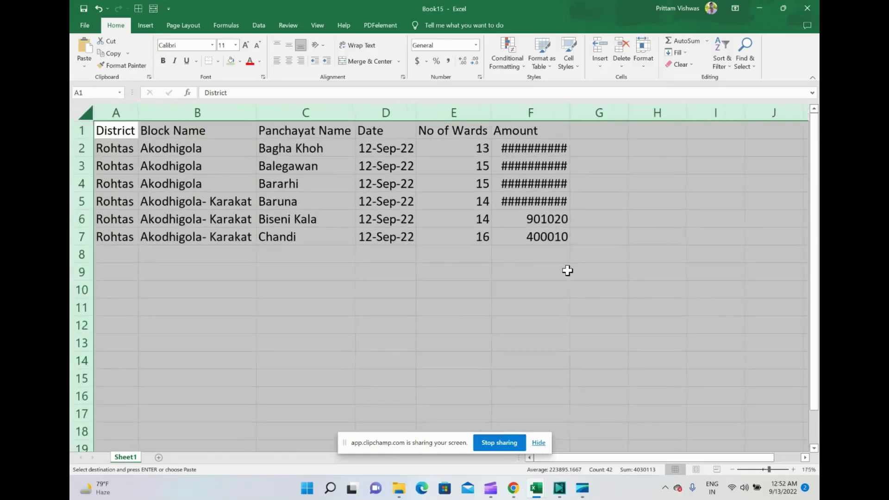
click(565, 272)
double_click(569, 114)
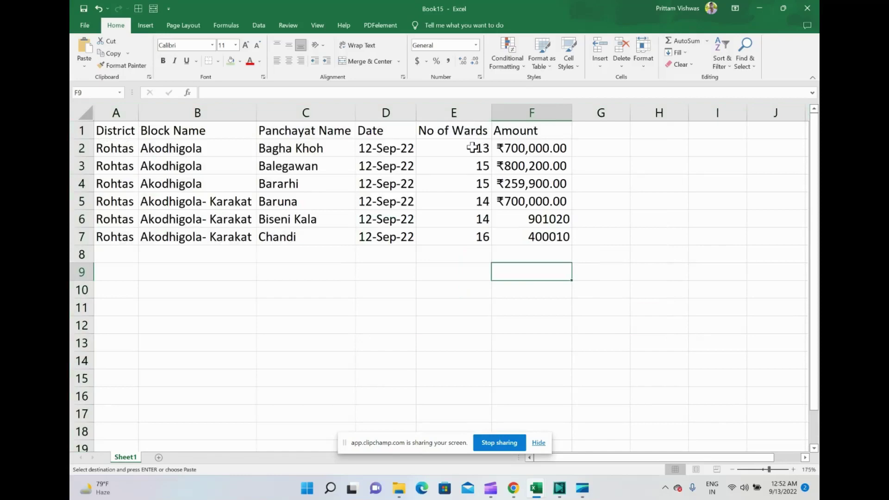
Step: Compare the No of Wards and Amount columns E1:F7 in the new workbook with the Main Data table and review the paste options
drag(472, 147, 543, 232)
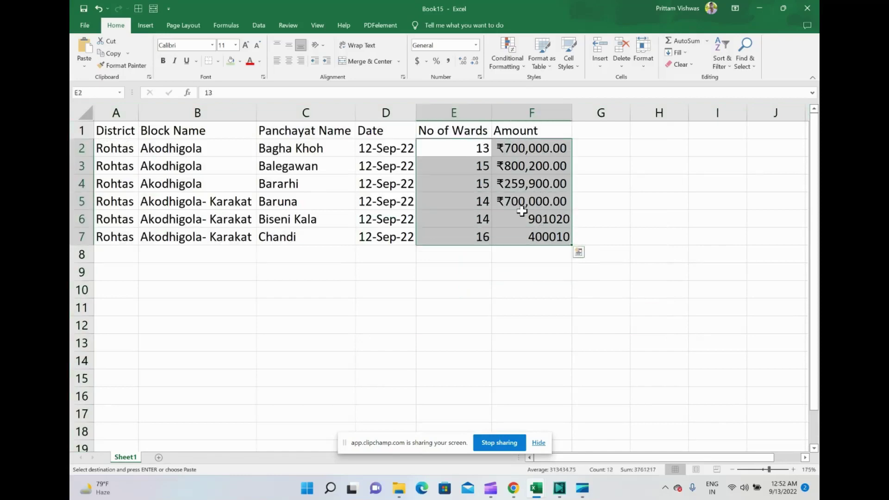
key(alt+Tab)
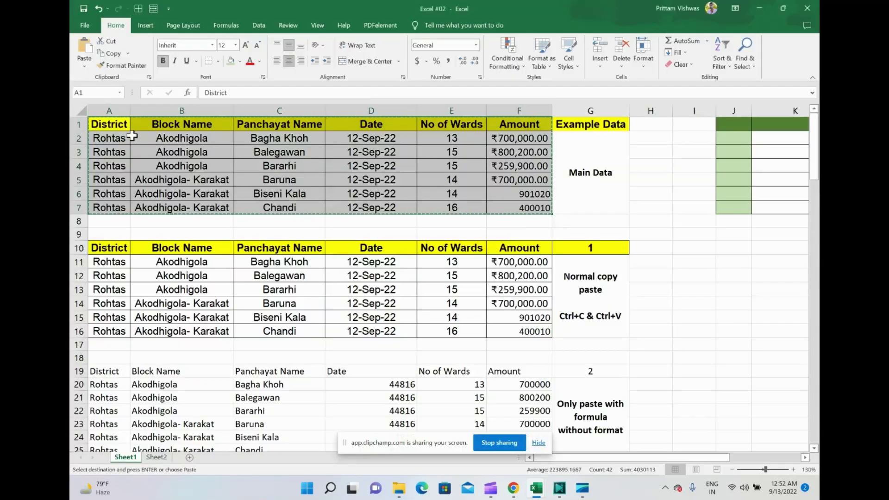
drag(454, 124, 521, 207)
key(alt+Tab)
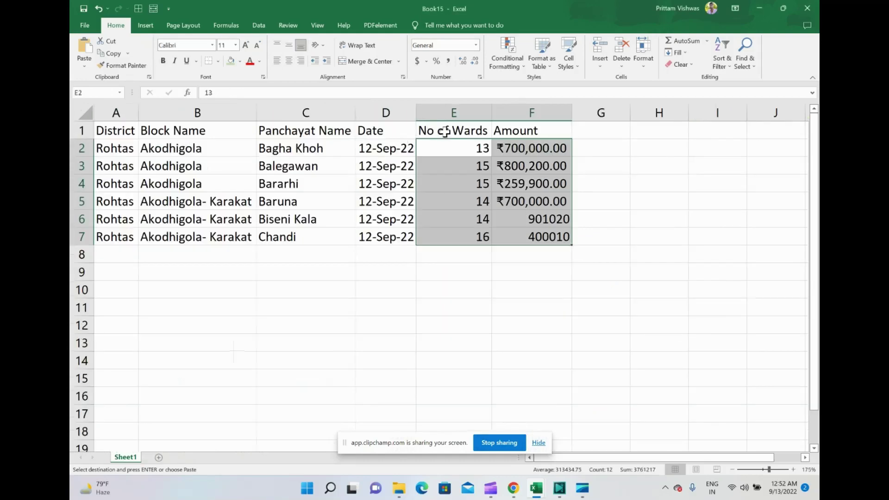
drag(445, 132, 530, 239)
key(ctrl+v)
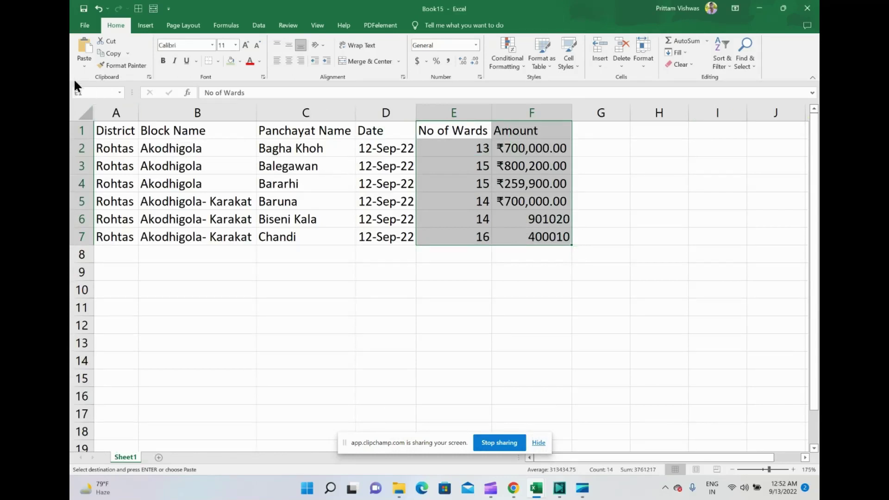
click(84, 66)
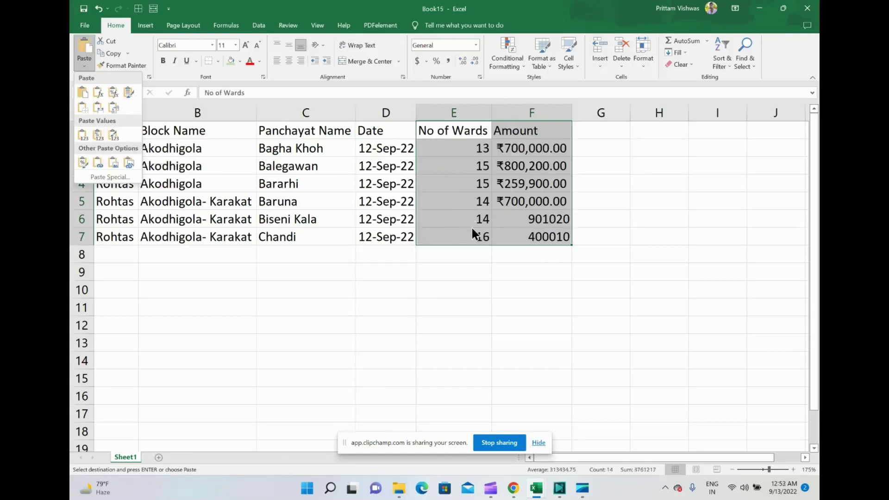
Step: Look through the paste samples in the Excel #02 workbook down to sample 10, values with source formatting
key(alt+Tab)
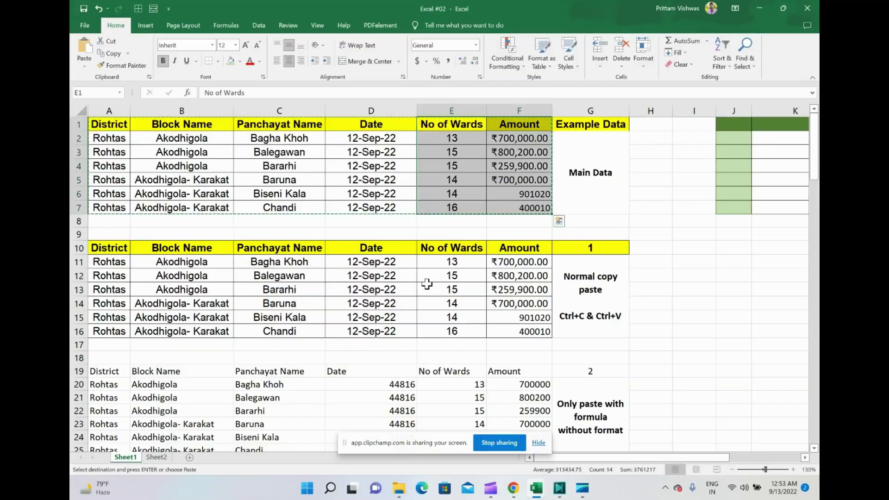
scroll(536, 262, down, 3)
scroll(537, 262, down, 13)
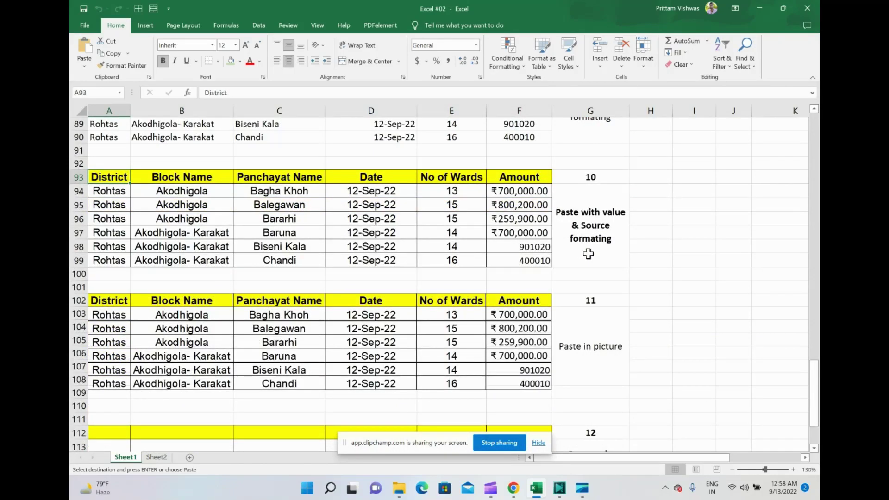
Step: Copy the Main Data table A1:F7 in the Excel #02 workbook
key(ctrl+Home)
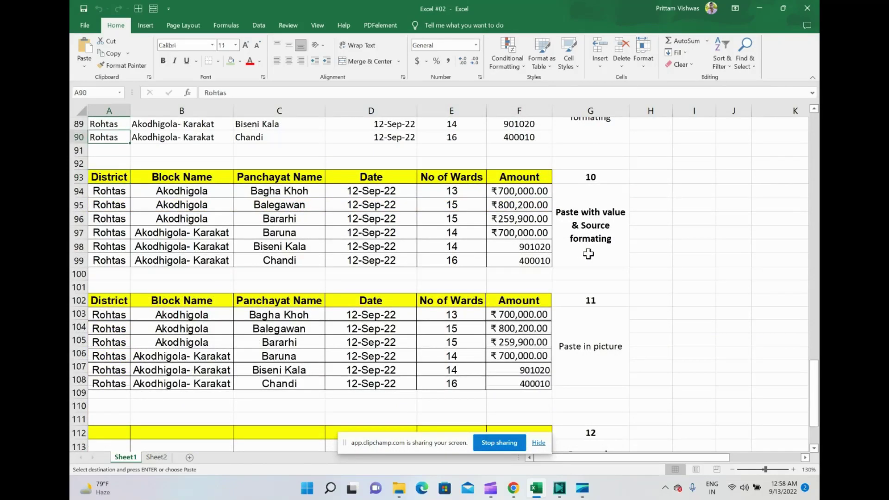
key(shift+Right)
key(shift+Right)
key(shift+Right)
key(shift+Right)
key(shift+Right)
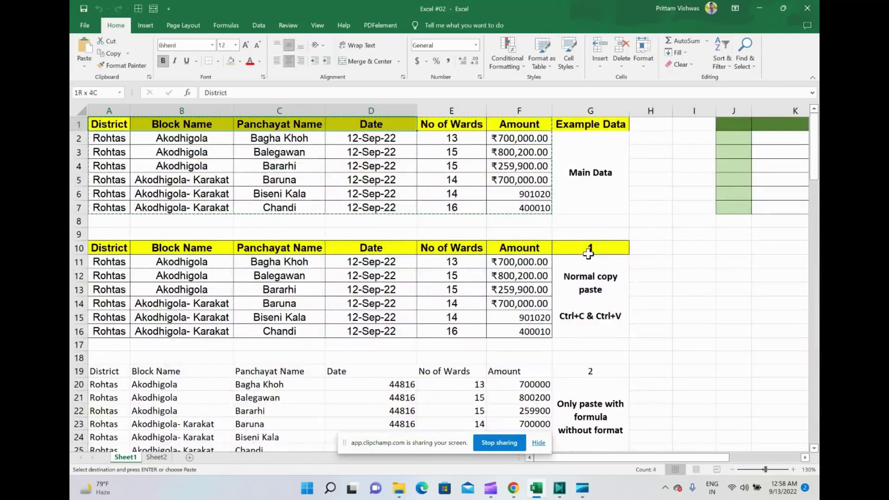
key(shift+Down)
key(shift+Down)
key(shift+Down)
key(shift+Down)
key(shift+Down)
key(shift+Down)
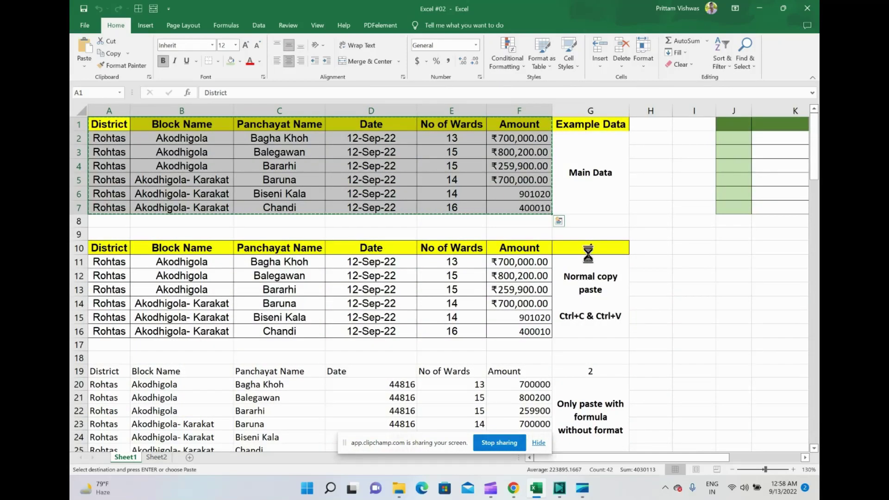
Step: Paste the copied table as values with source formatting at A1 of a new workbook and AutoFit all column widths
key(ctrl+n)
ctrl+scroll(347, 191, up, 6)
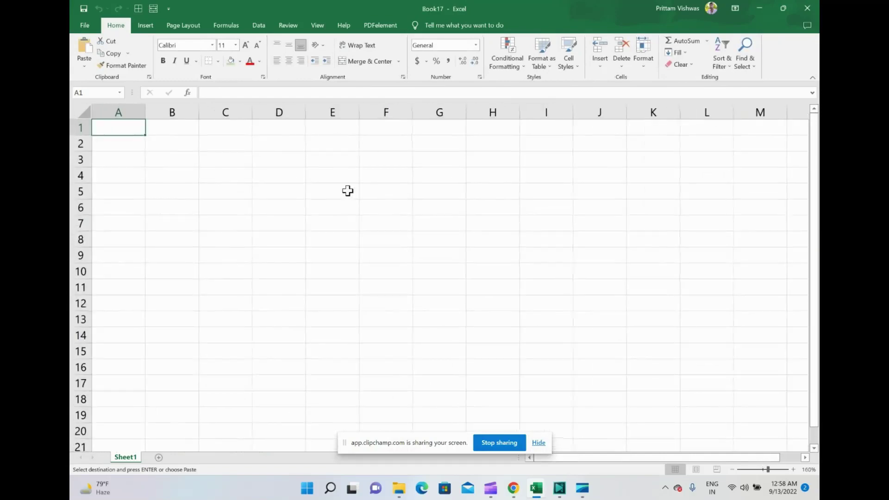
ctrl+scroll(452, 296, up, 2)
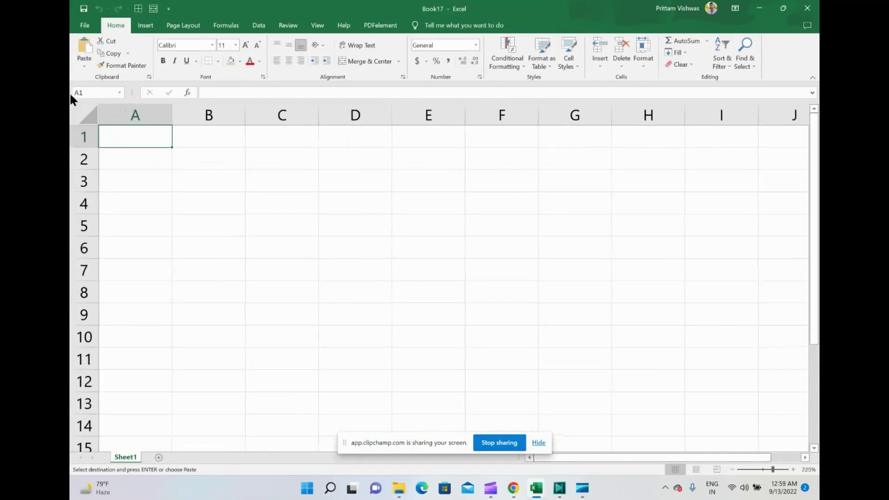
click(85, 65)
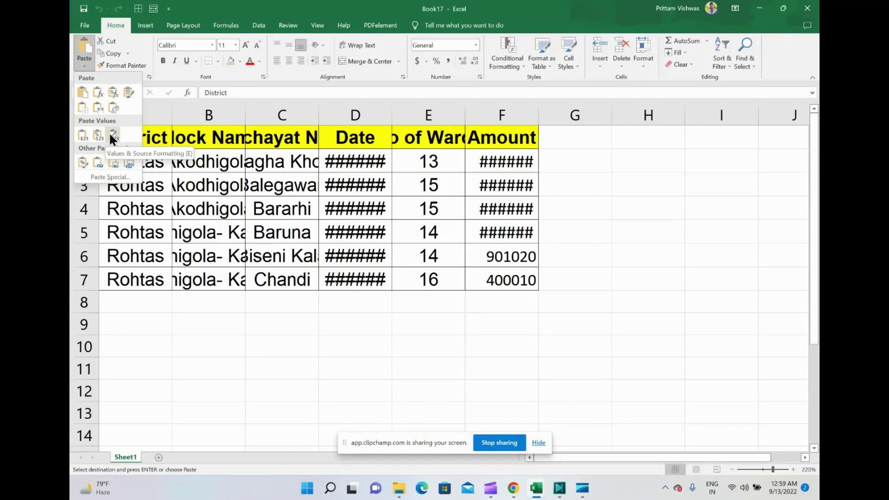
click(111, 134)
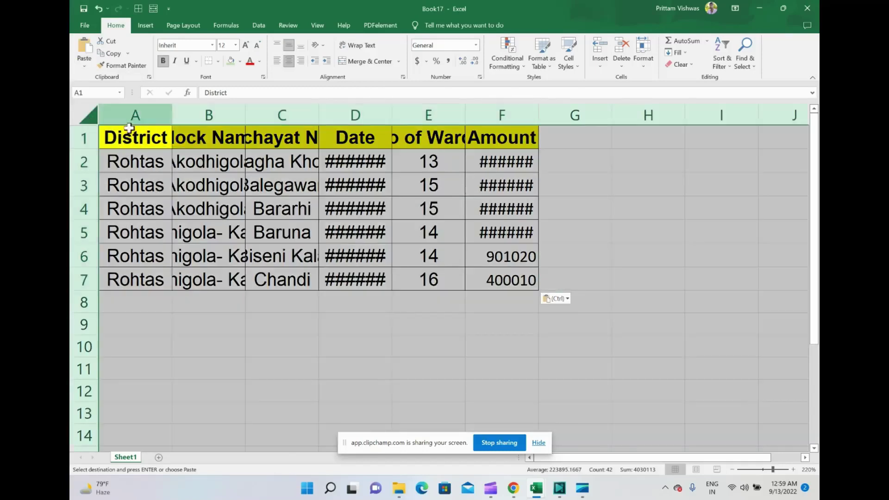
double_click(172, 115)
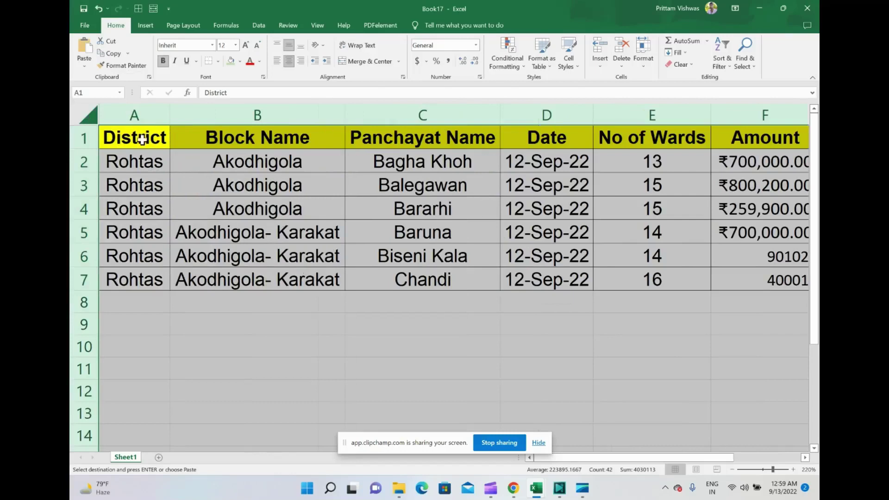
Step: Compare the pasted table and its No of Wards cells with the Main Data table in the Excel #02 workbook
drag(142, 137, 750, 282)
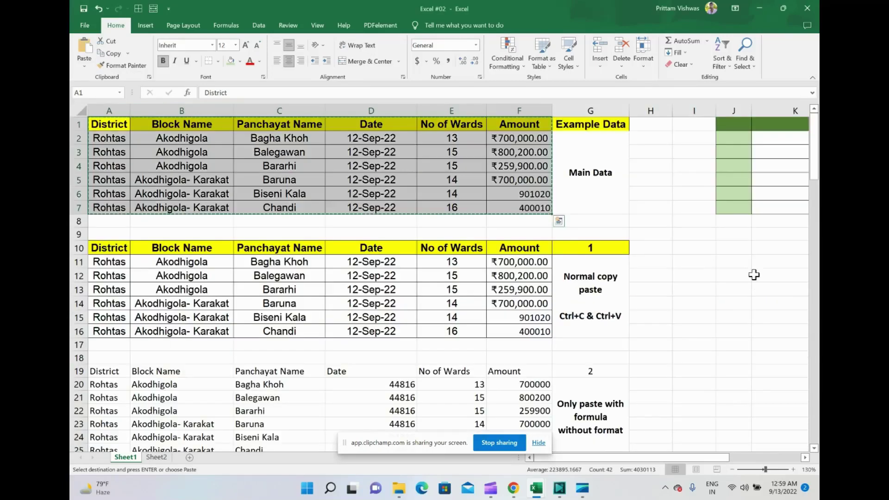
drag(95, 121, 517, 212)
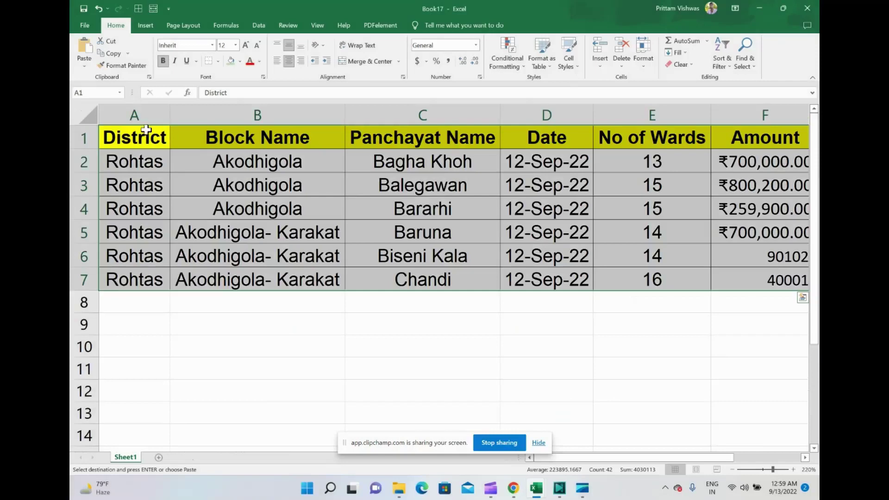
click(154, 130)
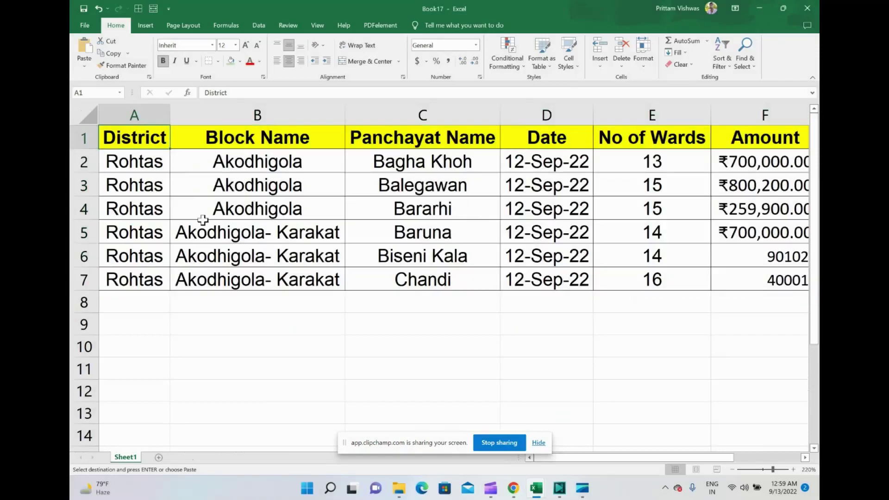
drag(155, 129, 754, 139)
key(ctrl+shift+Down)
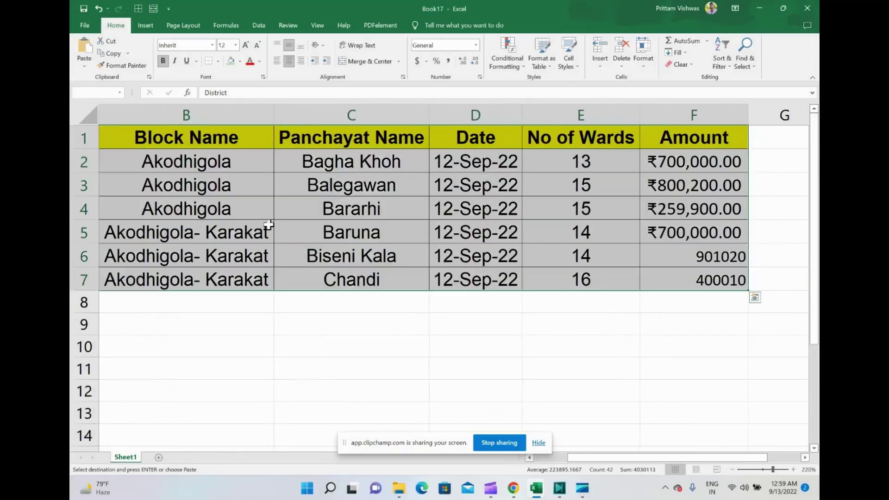
click(441, 211)
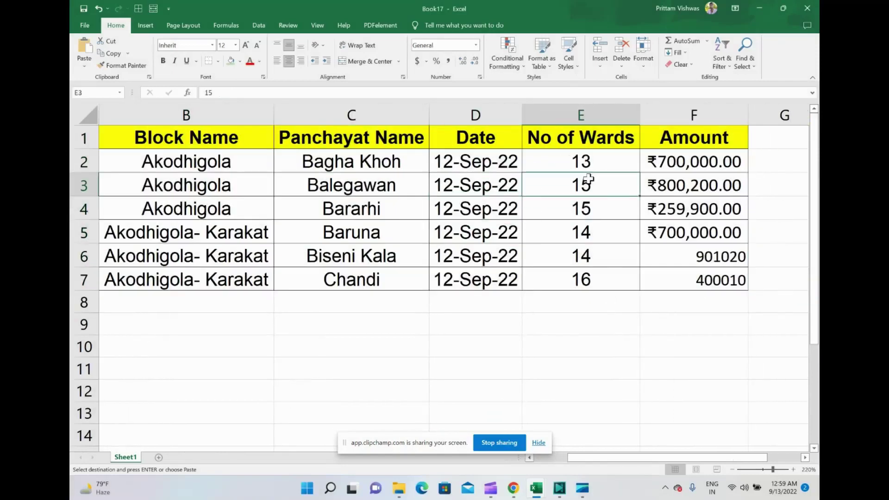
click(586, 209)
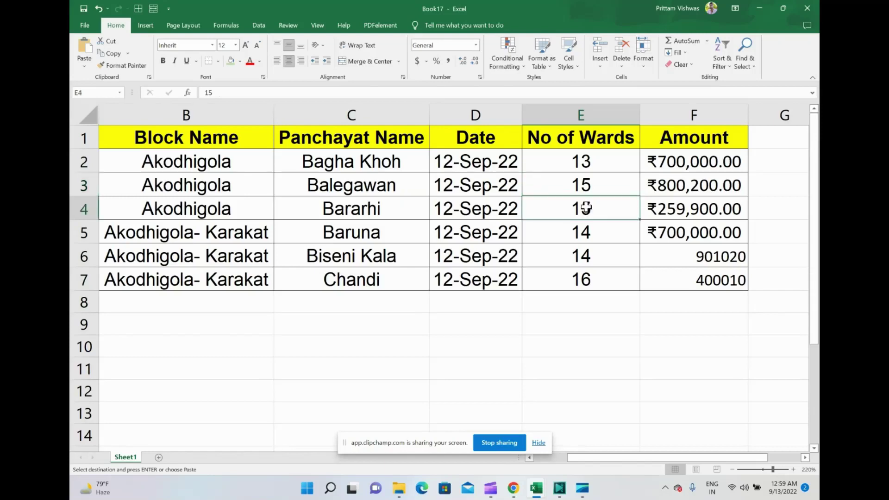
key(alt+Tab)
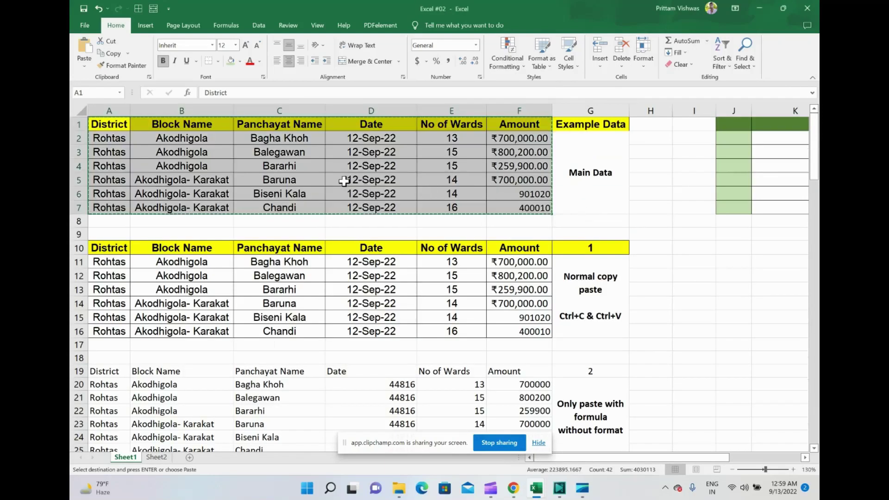
click(463, 179)
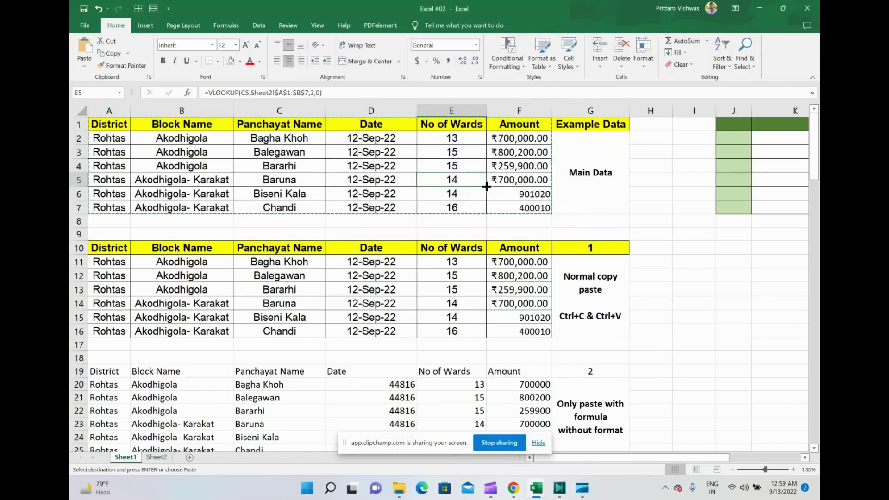
key(alt+Tab)
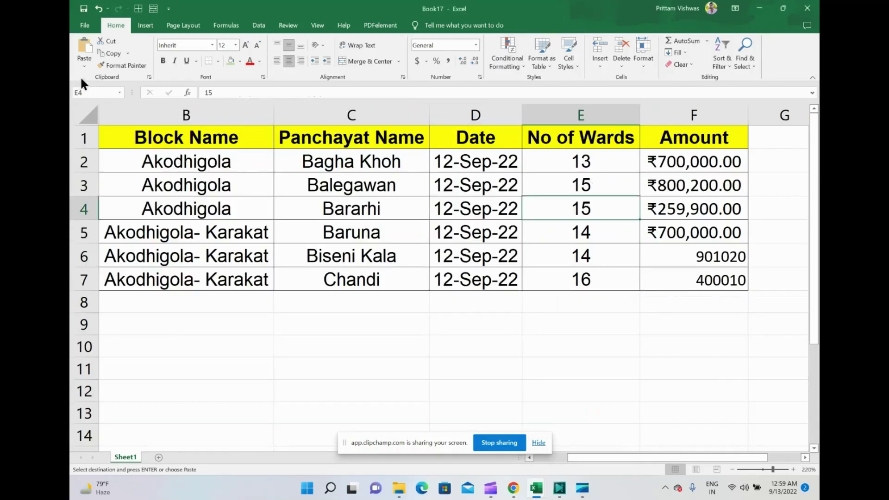
drag(183, 139, 677, 278)
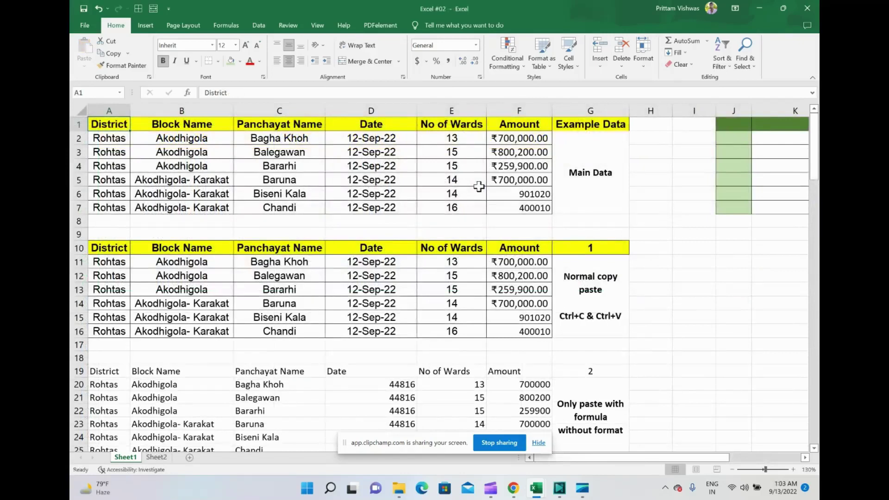
Step: Select the Main Data table A1:F7 in the Excel #02 workbook and copy it again
key(shift+Right)
key(shift+Right)
key(shift+Right)
key(shift+Right)
key(shift+Right)
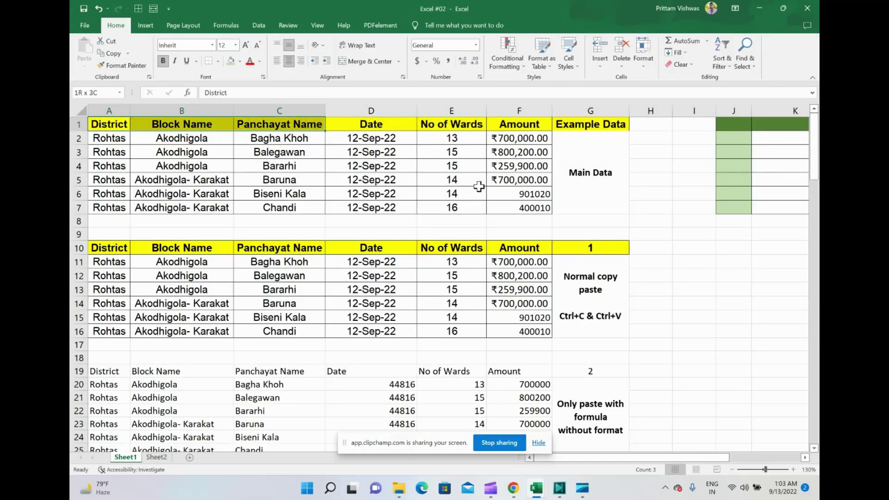
key(ctrl+shift+Down)
key(ctrl+c)
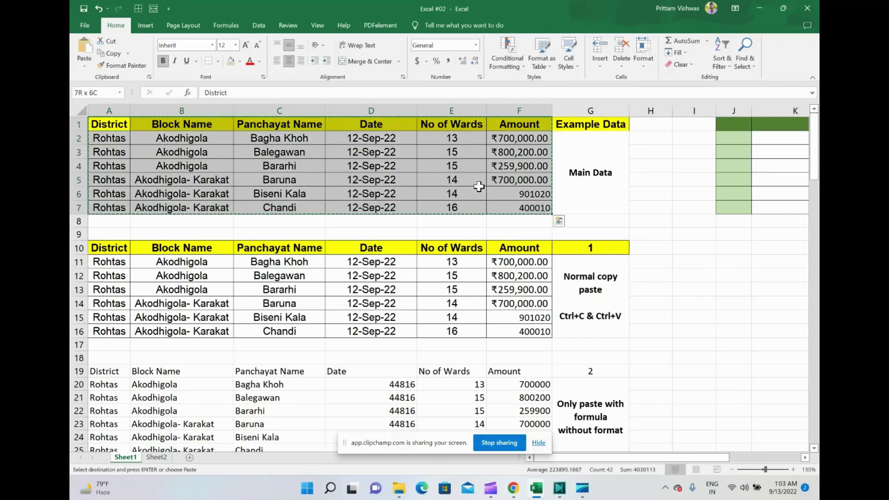
Step: Create another new workbook, paste the table at A1 as values with source formatting, and AutoFit all column widths
key(ctrl+n)
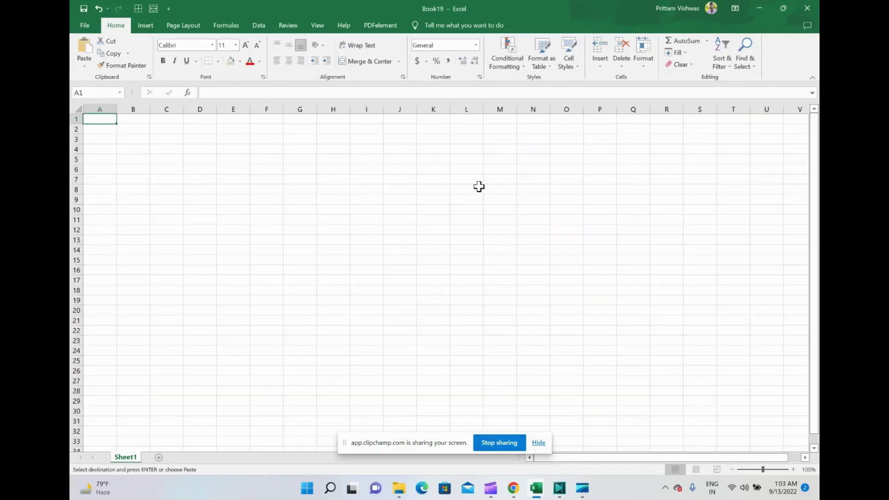
click(85, 66)
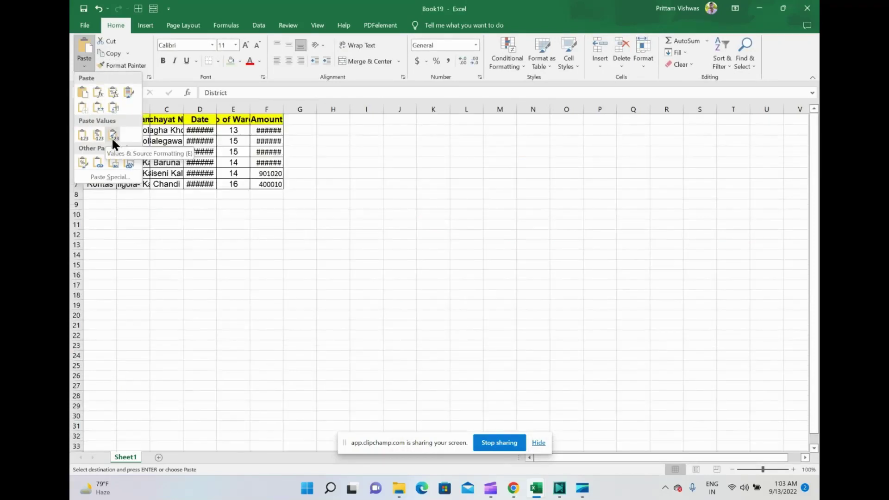
click(112, 137)
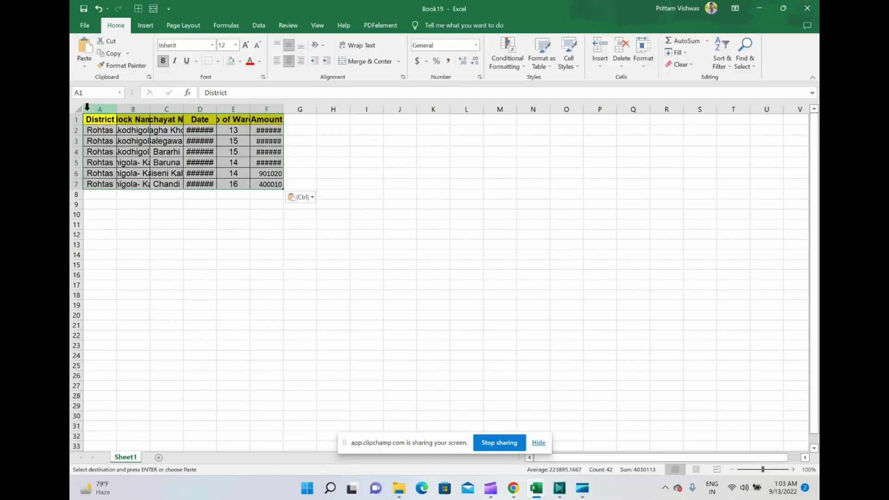
click(77, 108)
double_click(114, 110)
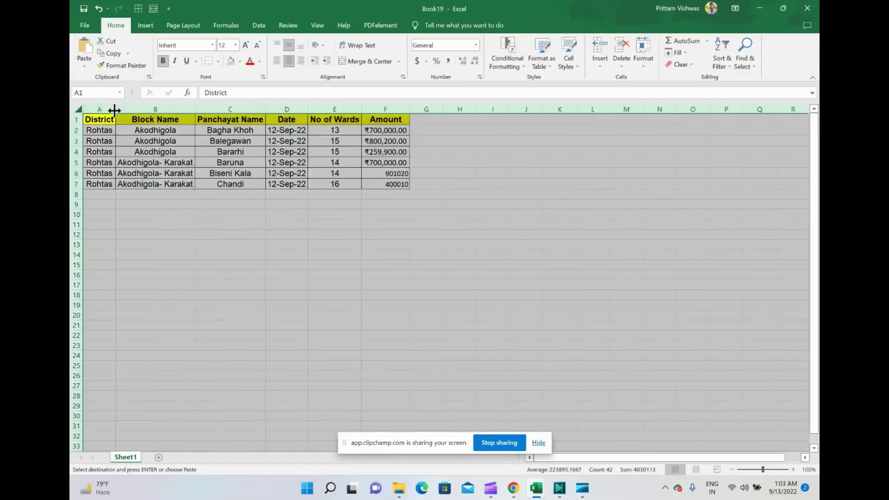
Step: Paste the copied table as values only at A13, below the source-formatted table
click(179, 141)
key(Down)
key(Down)
key(Down)
key(Down)
key(Down)
key(Down)
key(Down)
key(Down)
key(Down)
key(Down)
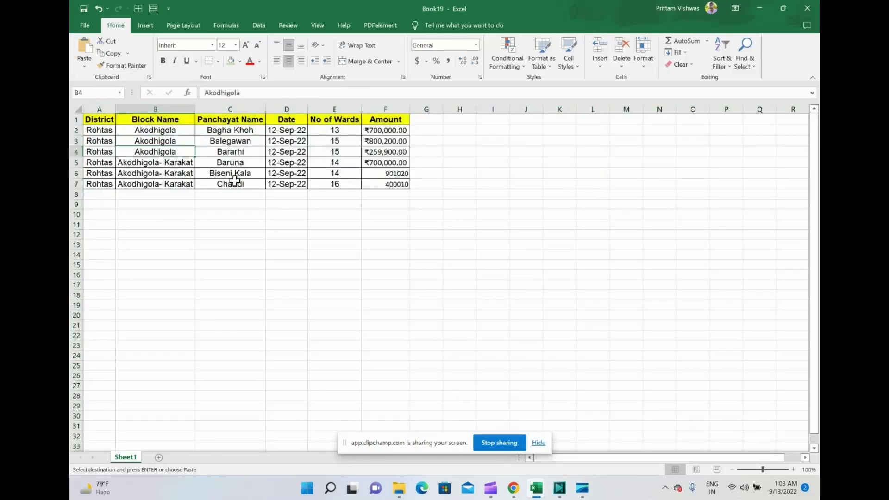
key(Left)
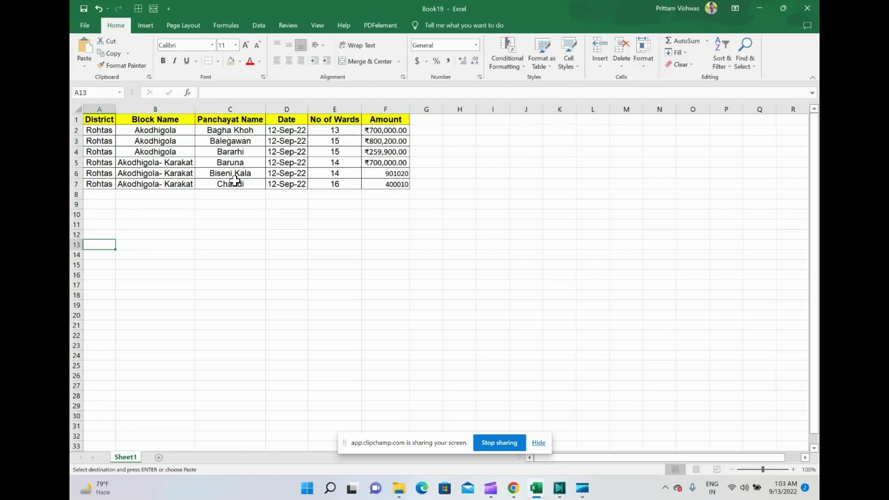
key(ctrl+alt+v)
key(v)
key(Return)
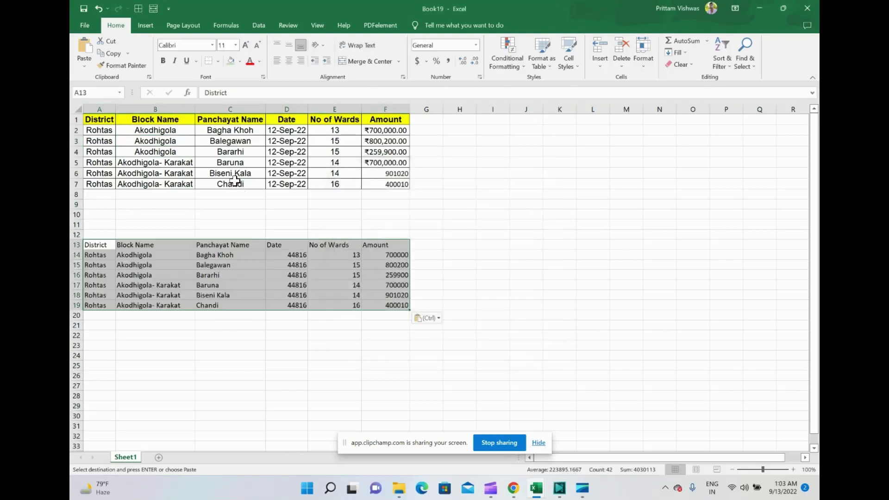
Step: Compare the header, Date, No of Wards and Amount cells of the values-only table with the source-formatted table and review the paste options
drag(106, 244, 145, 247)
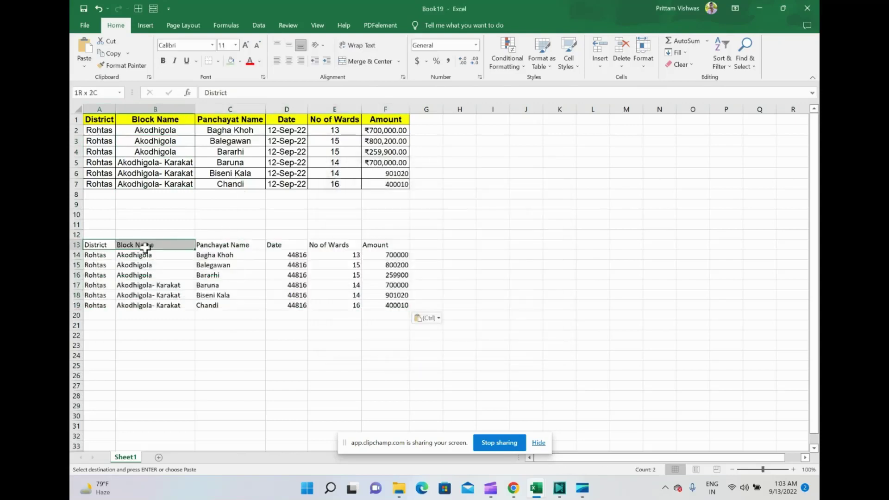
drag(392, 244, 99, 244)
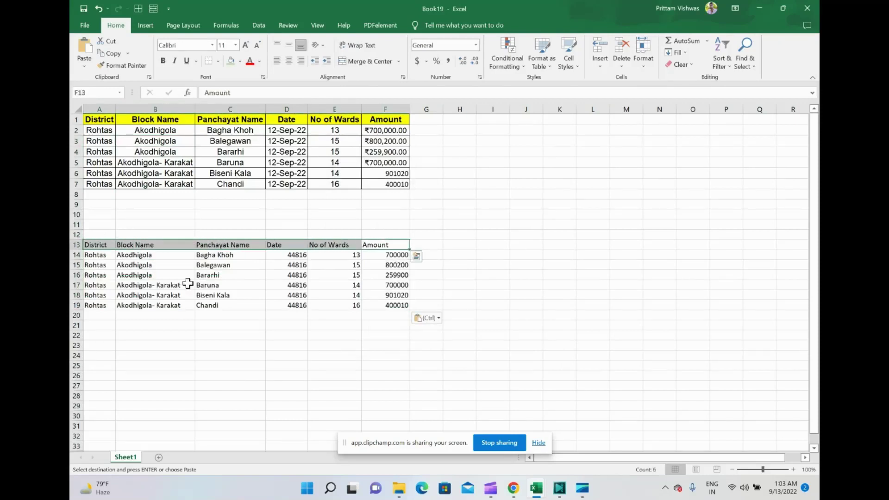
drag(284, 254, 286, 295)
drag(391, 255, 389, 300)
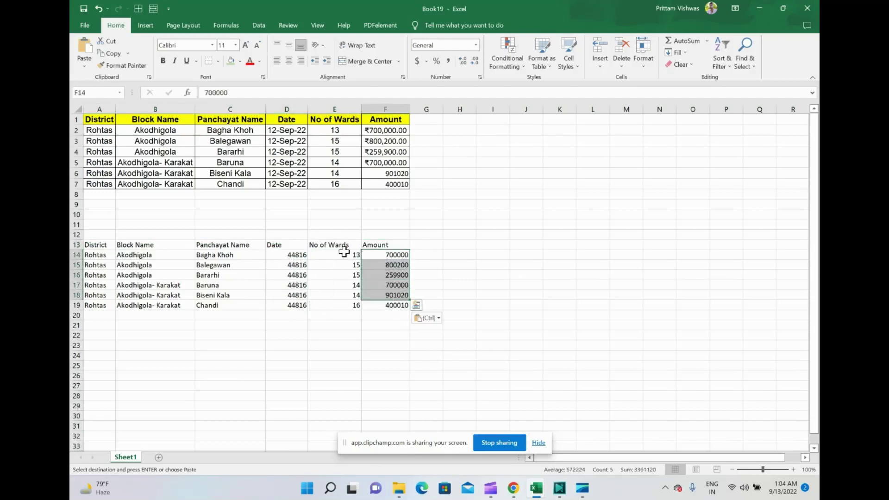
drag(350, 255, 392, 304)
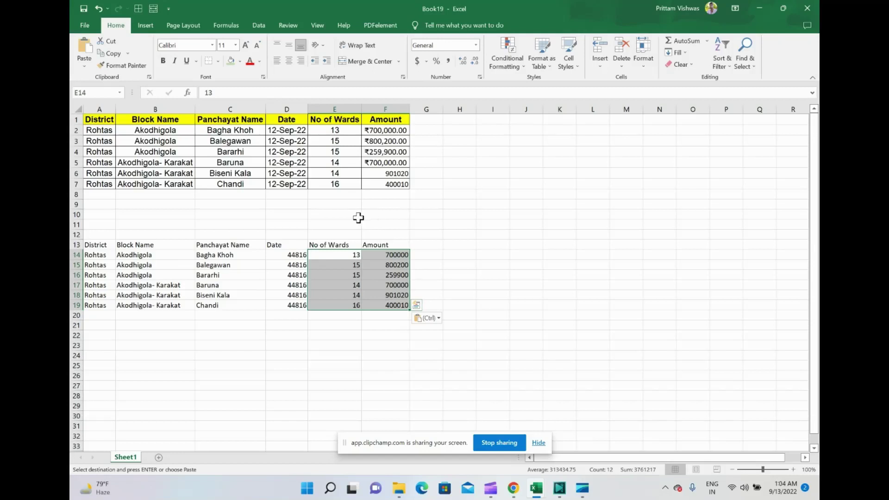
click(94, 121)
key(ctrl+a)
click(84, 67)
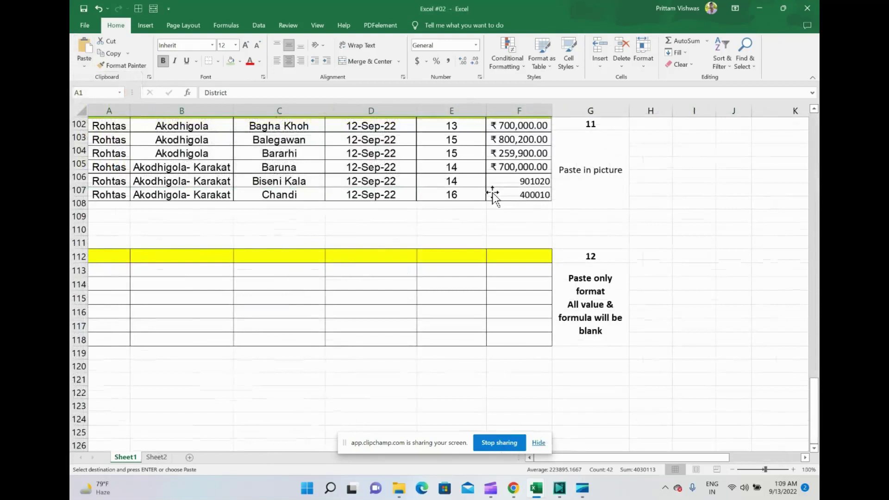
Step: Review the paste options and the format-only sample 12 in the Excel #02 workbook, and look back through the earlier samples
click(85, 67)
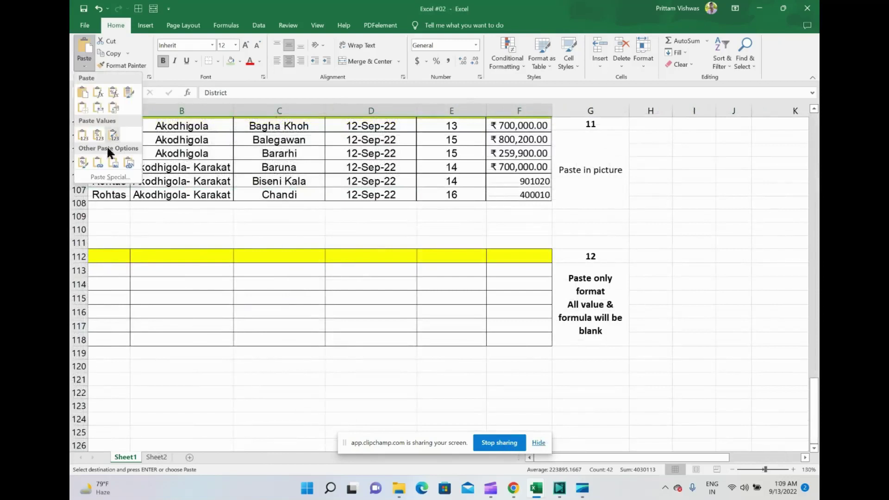
click(339, 162)
click(236, 258)
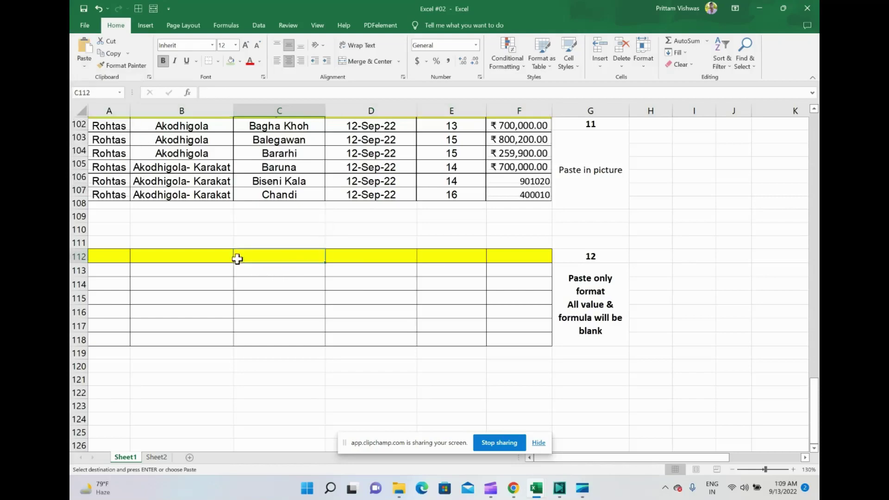
scroll(236, 259, up, 20)
scroll(236, 258, down, 18)
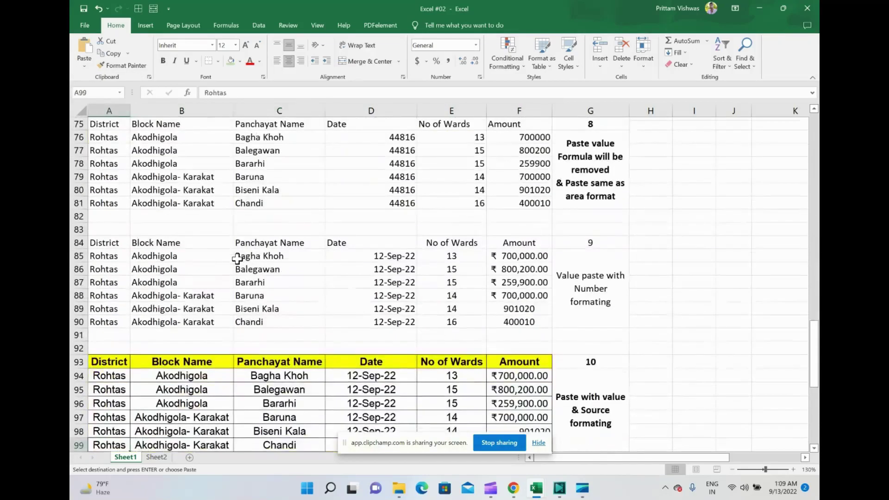
Step: Return to the main data table at the start of Sheet1 and select A1:F7
key(ctrl+Up)
key(ctrl+Up)
key(ctrl+Up)
key(ctrl+Up)
key(ctrl+Up)
key(ctrl+Up)
key(ctrl+Up)
key(ctrl+Up)
key(ctrl+Up)
key(ctrl+Up)
key(ctrl+Up)
key(ctrl+Up)
key(ctrl+Up)
key(ctrl+Up)
key(ctrl+Up)
key(ctrl+Up)
key(ctrl+Up)
key(ctrl+Up)
key(ctrl+Up)
key(ctrl+Up)
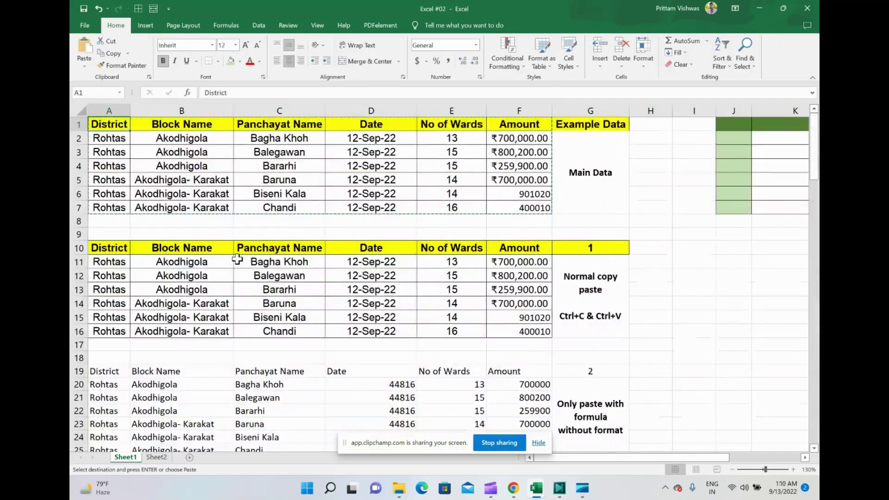
key(shift+Right)
key(shift+Right)
key(shift+Right)
key(shift+Right)
key(shift+Right)
key(shift+Down)
key(shift+Down)
key(shift+Down)
key(shift+Down)
key(shift+Down)
key(shift+Down)
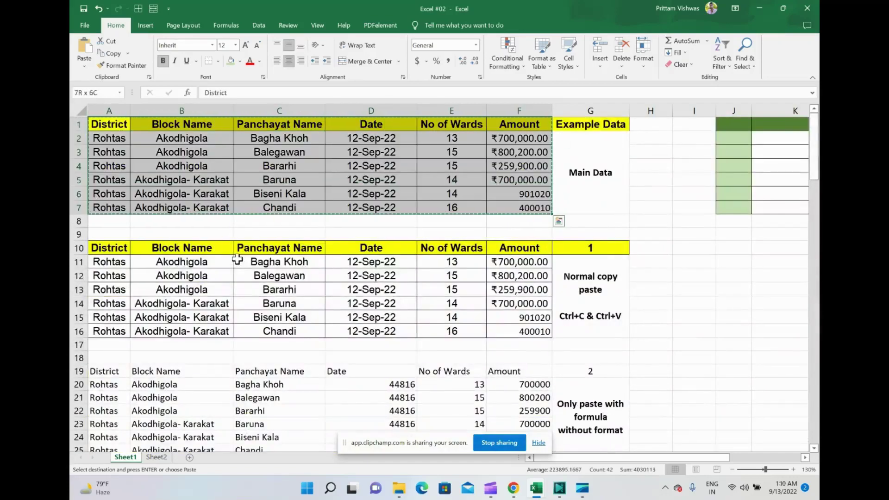
Step: Paste the copied table as a picture into a new workbook and move the picture to around C5:M12
key(ctrl+n)
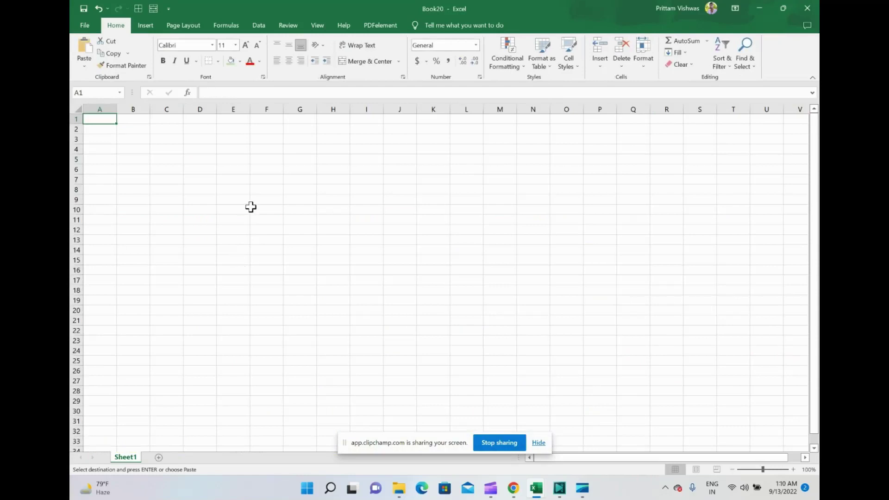
click(92, 70)
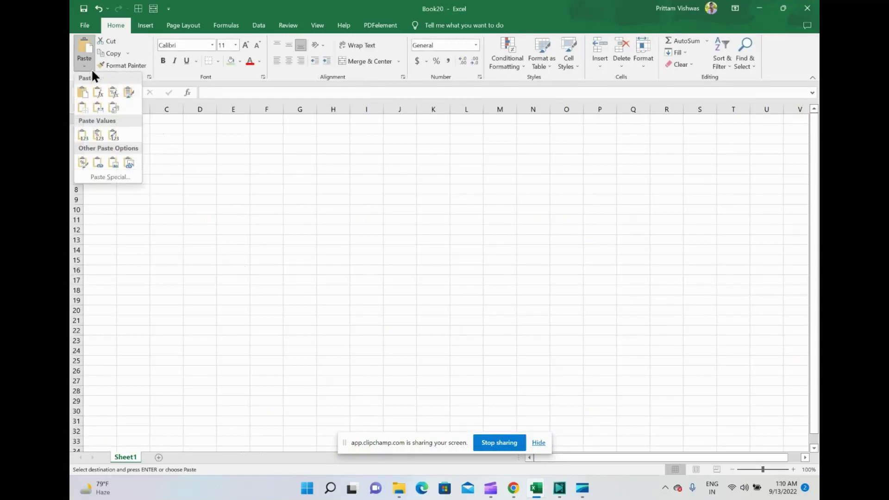
click(114, 162)
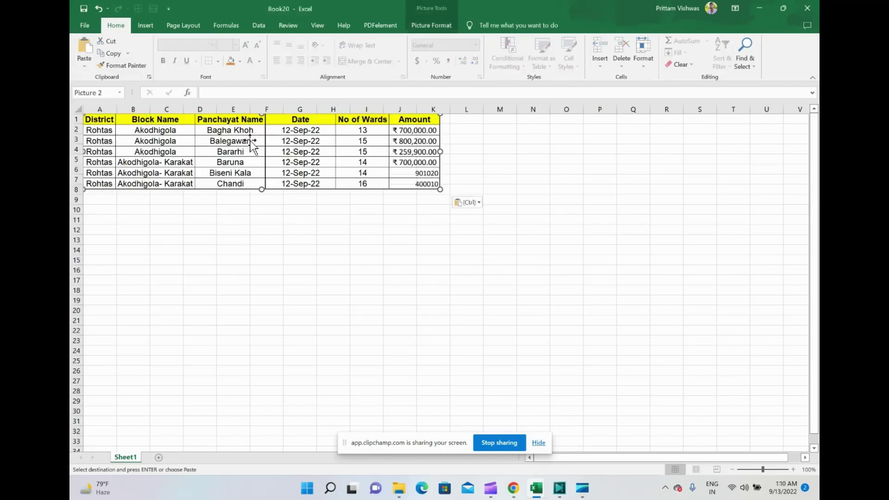
drag(313, 150, 384, 194)
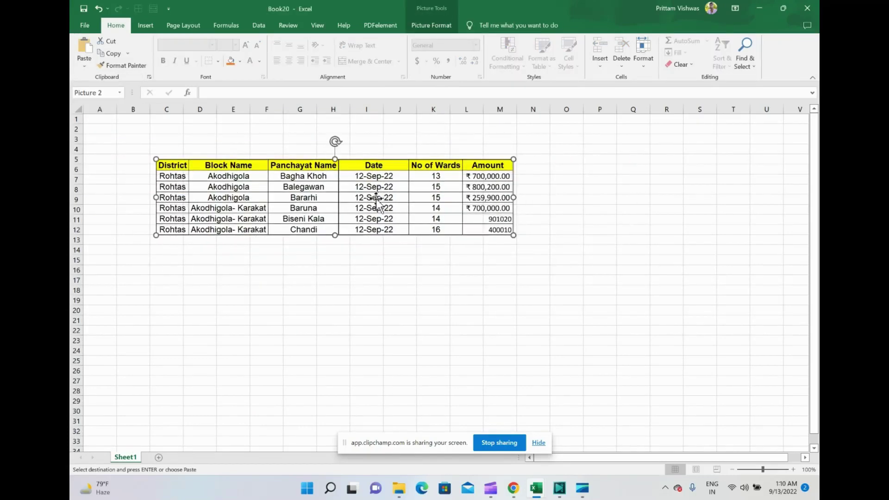
Step: Switch back to the Excel #02 workbook and look through the samples down to format-only sample 12 and its note
key(alt+Tab)
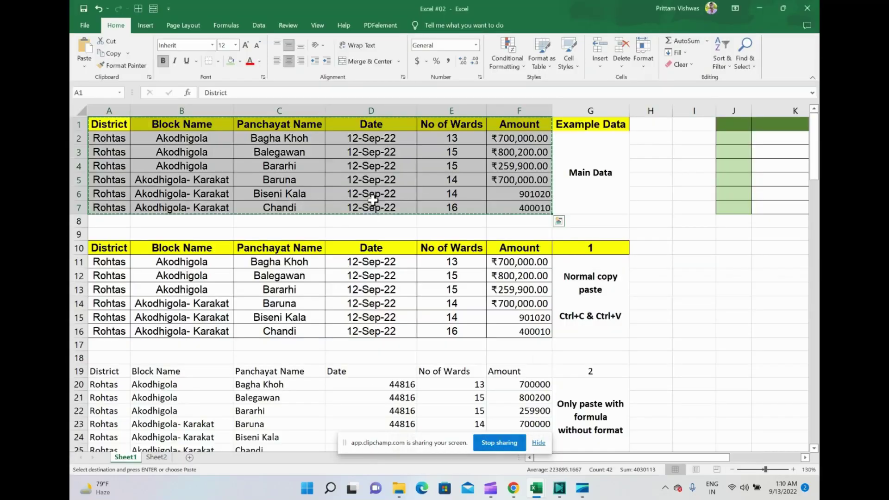
scroll(463, 321, down, 5)
scroll(574, 320, down, 11)
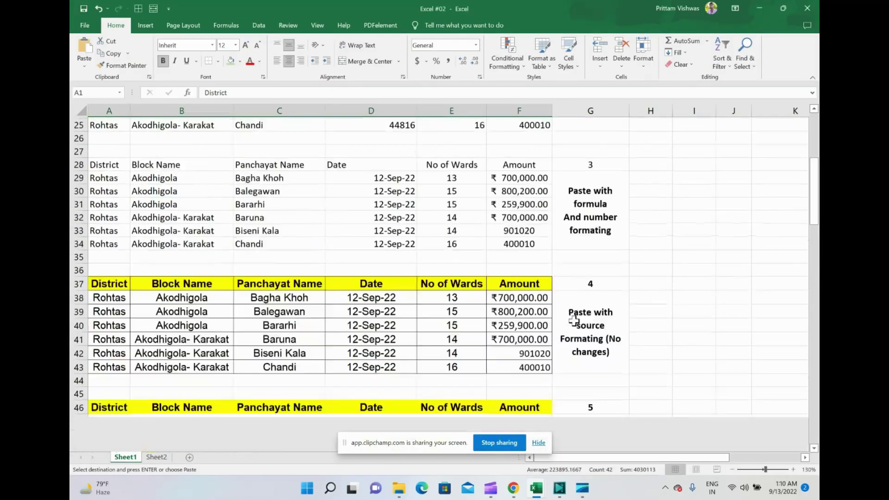
scroll(574, 320, down, 20)
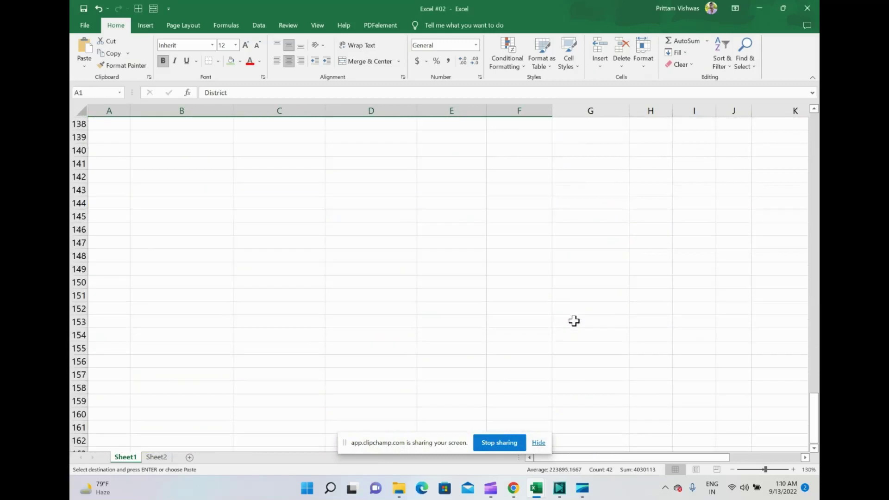
scroll(574, 321, up, 8)
click(587, 167)
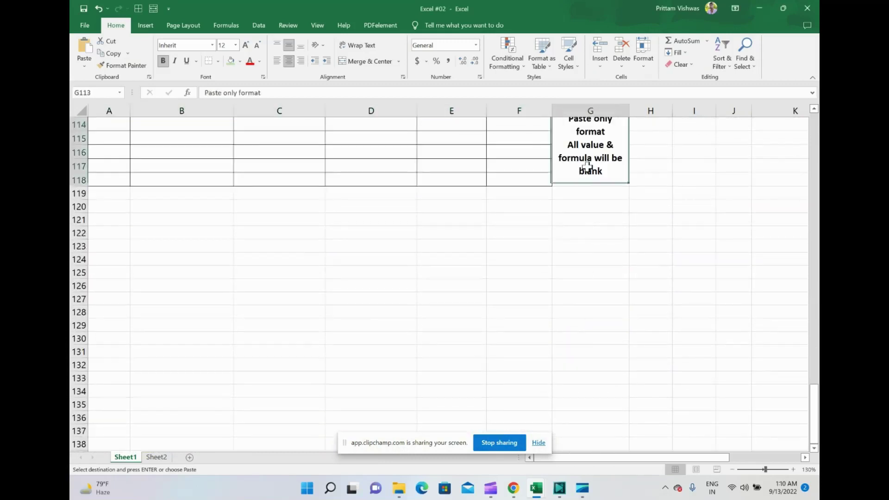
key(Up)
key(Up)
key(Down)
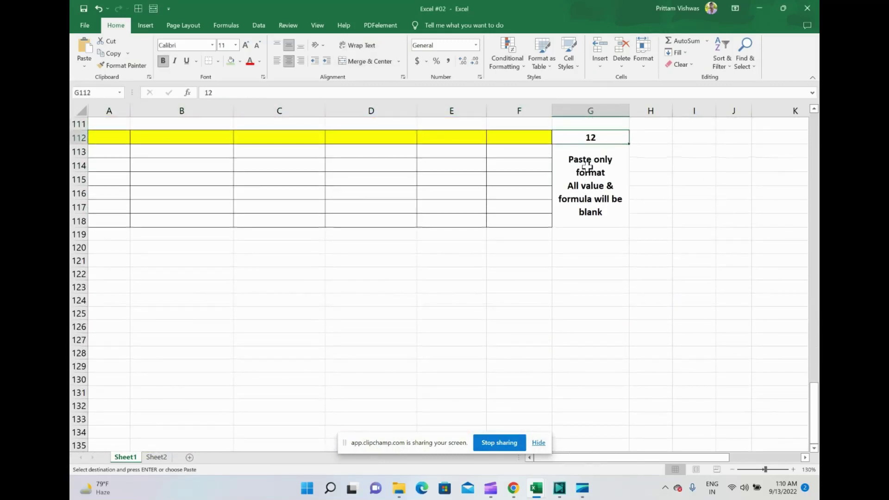
key(Left)
key(Left)
Step: Reselect the main data table A1:F7 and paste only the copied table's formatting at A1 of a new workbook
key(ctrl+Home)
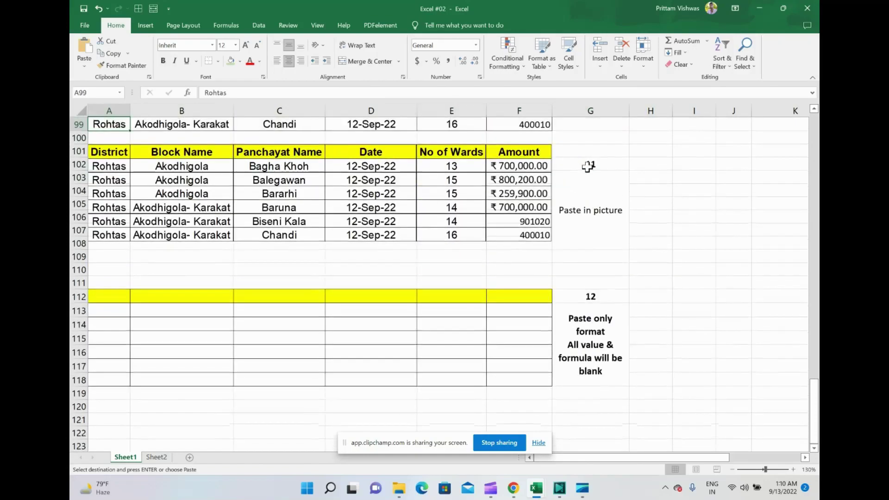
drag(109, 124, 518, 124)
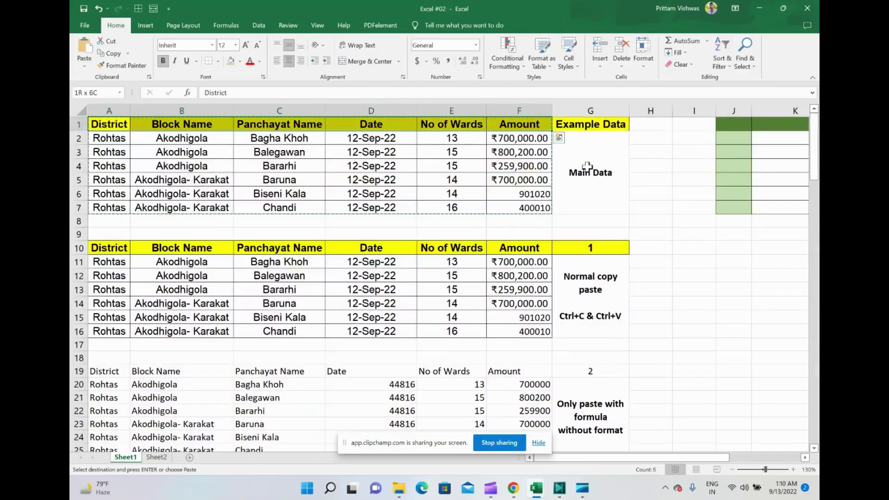
key(shift+Down)
key(shift+Down)
key(shift+Down)
key(shift+Down)
key(shift+Down)
key(shift+Down)
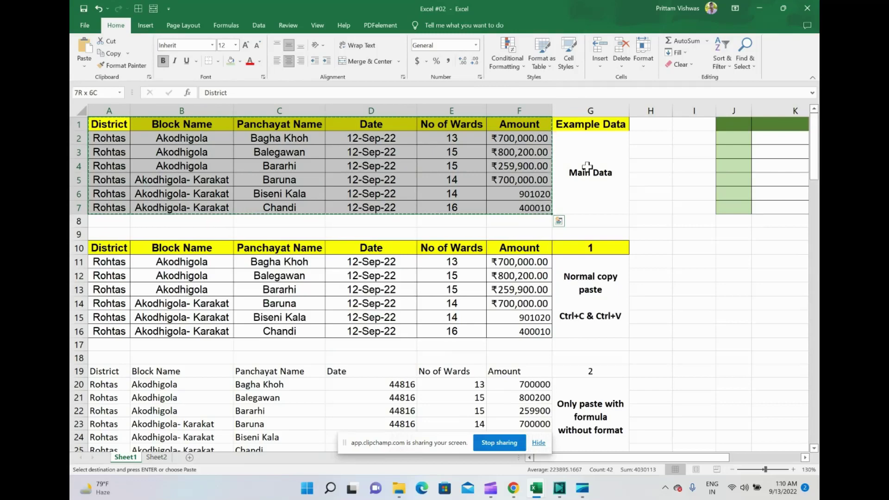
key(ctrl+n)
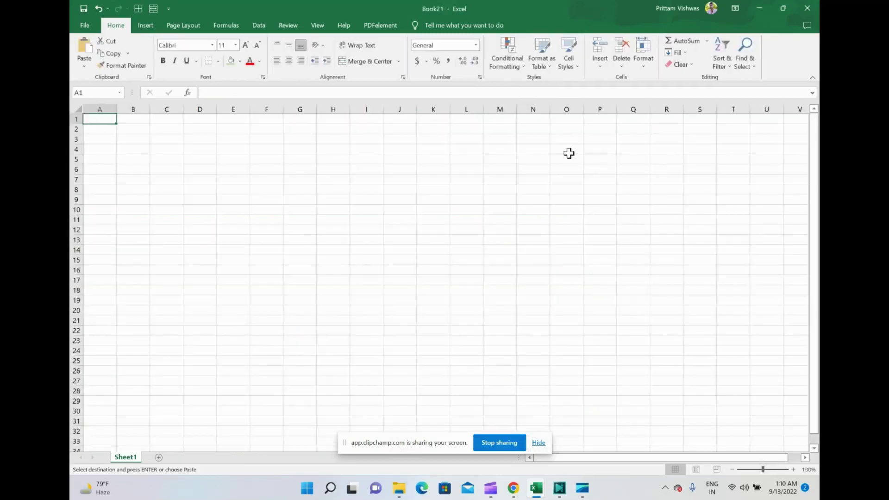
click(75, 108)
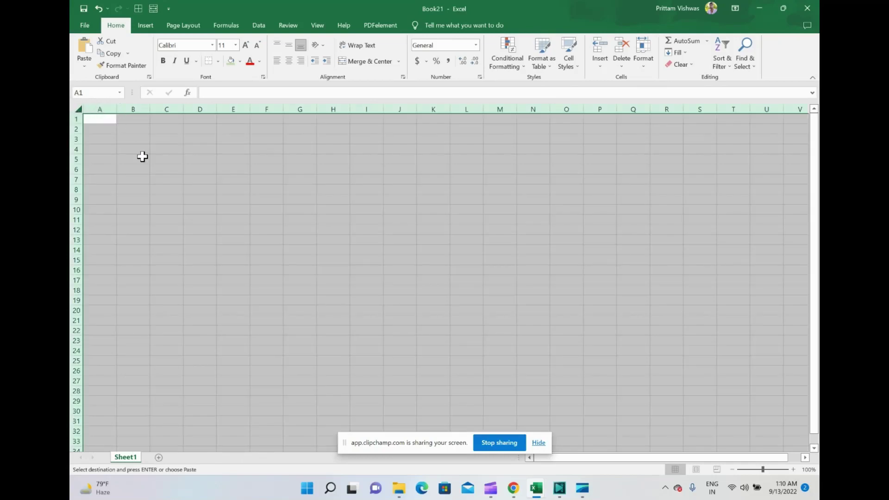
ctrl+scroll(143, 155, up, 5)
click(127, 124)
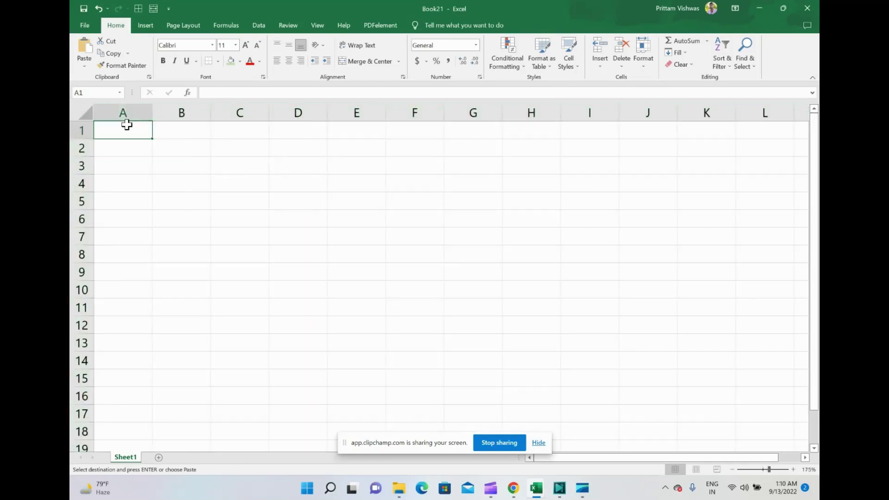
click(85, 67)
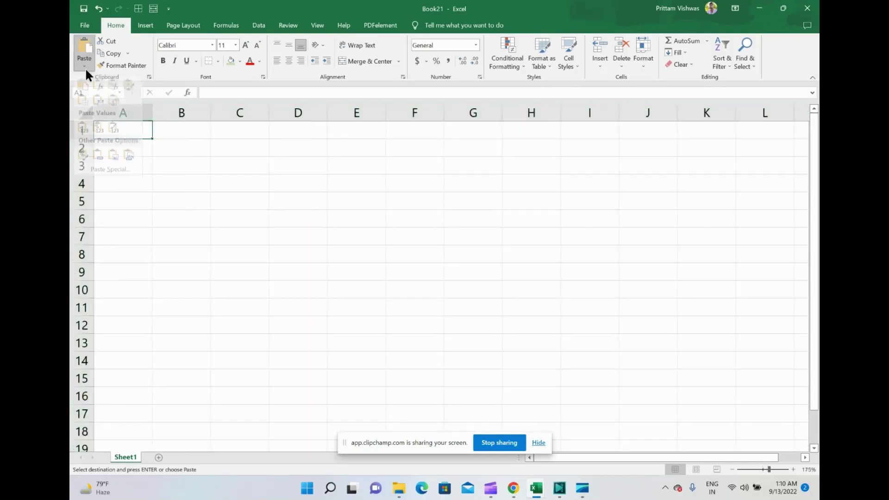
click(82, 162)
click(138, 134)
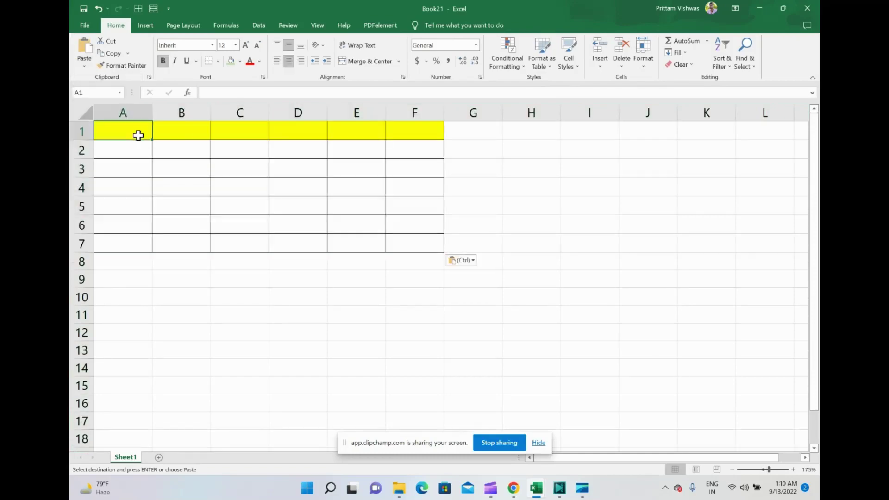
Step: Switch back to the Excel #02 workbook and highlight the source table for comparison with the format-only paste
key(alt+Tab)
key(Left)
key(ctrl+shift+Right)
key(shift+Left)
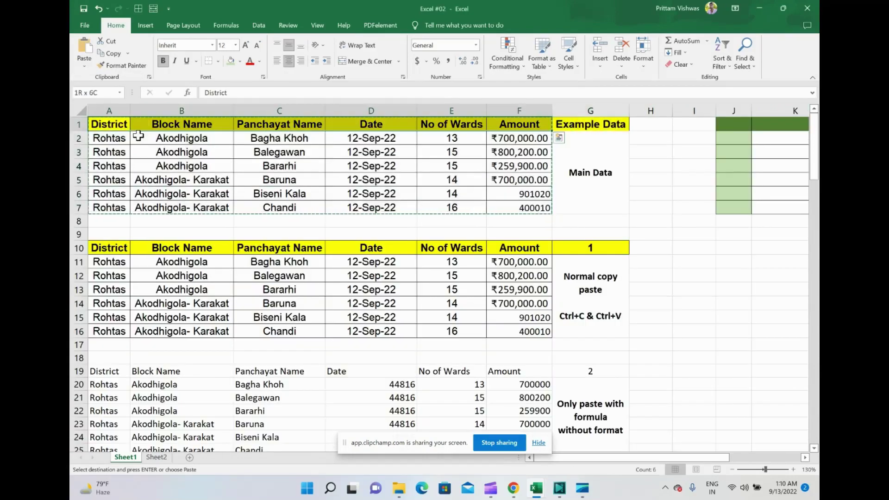
key(ctrl+shift+Down)
Step: Return to the new workbook and highlight the format-only cells from A1 across to column F and down to row 6
key(alt+Tab)
key(ctrl)
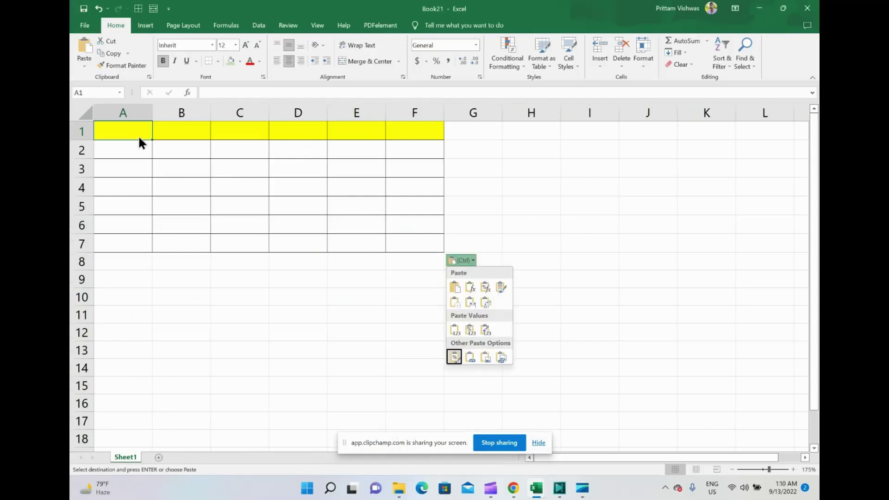
key(Left)
key(Escape)
key(shift+Right)
key(shift+Right)
key(shift+Right)
key(shift+Right)
key(shift+Right)
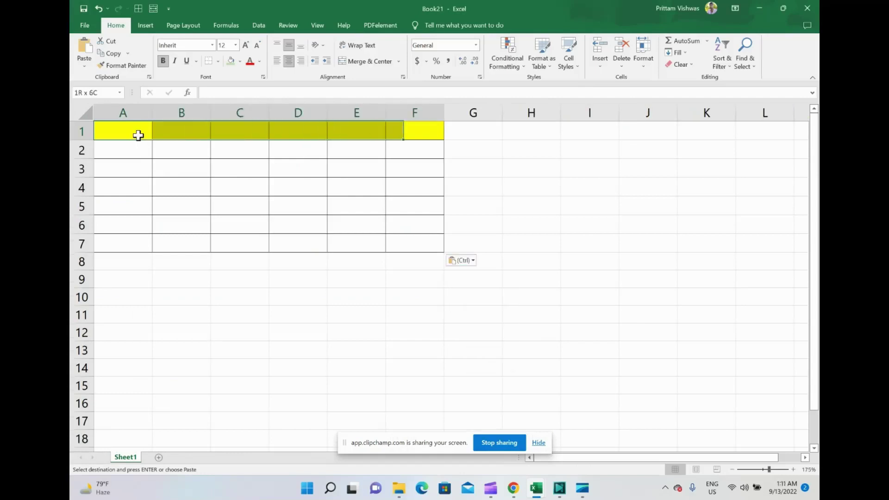
key(shift+Down)
key(shift+Down)
key(shift+Down)
key(shift+Down)
key(shift+Down)
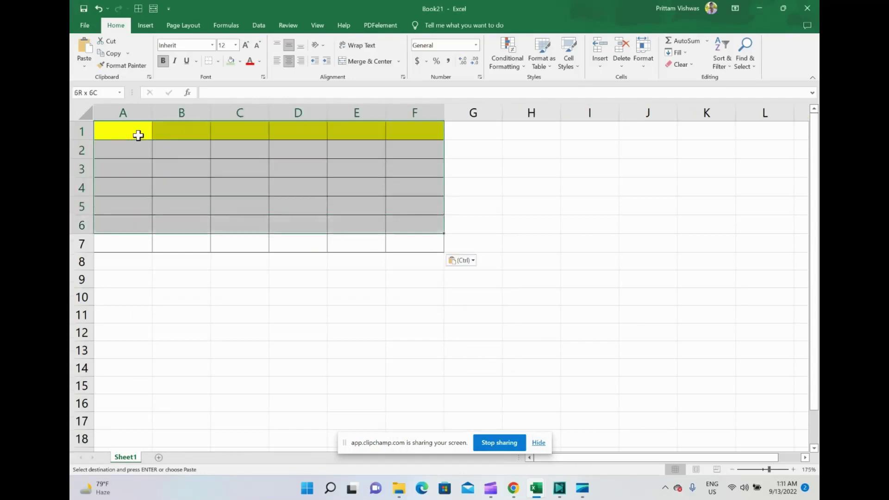